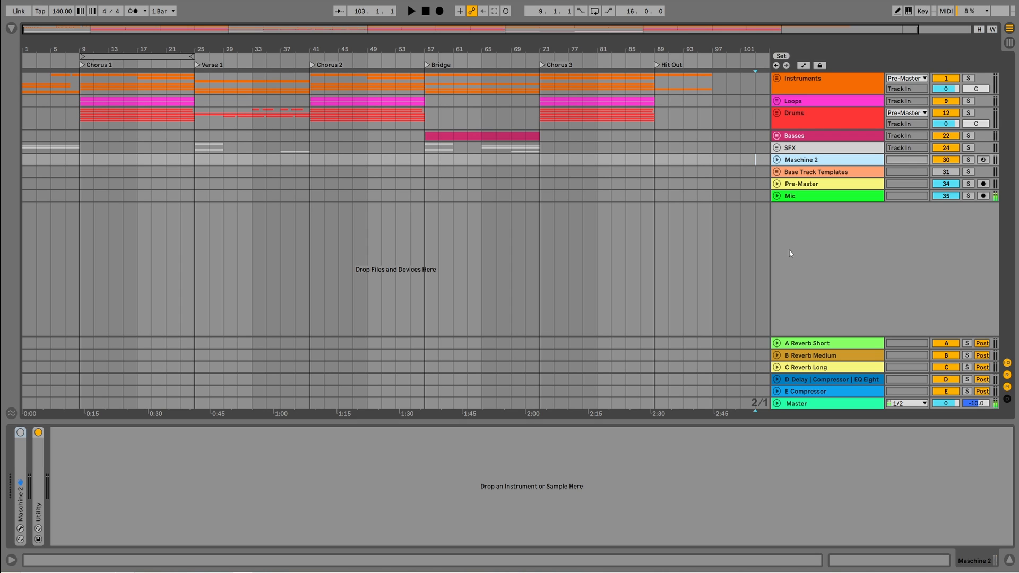
Play the soloed drums and set the HiHats Audio track's volume to -3.5 dB
click(411, 11)
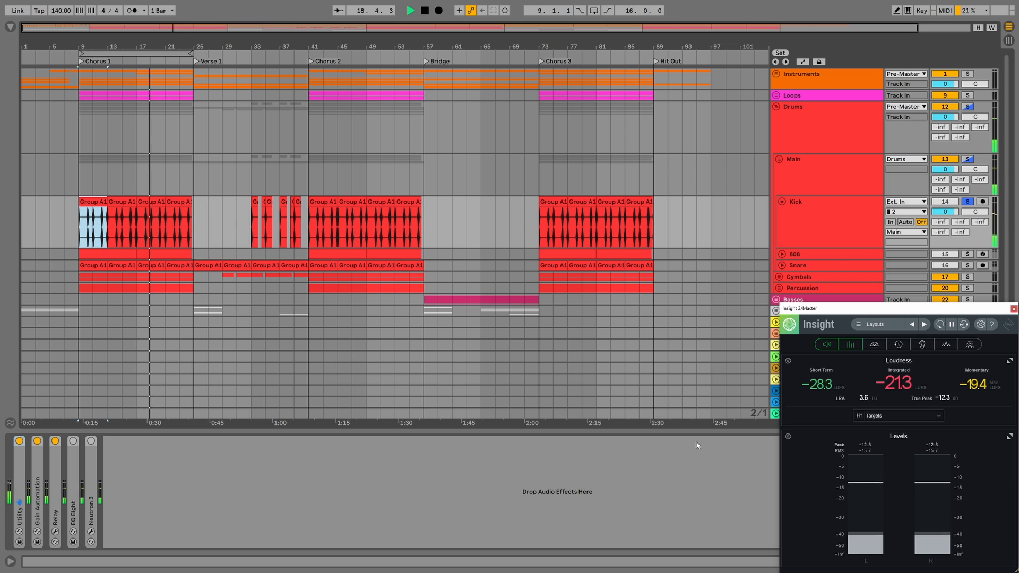
key(space)
click(968, 107)
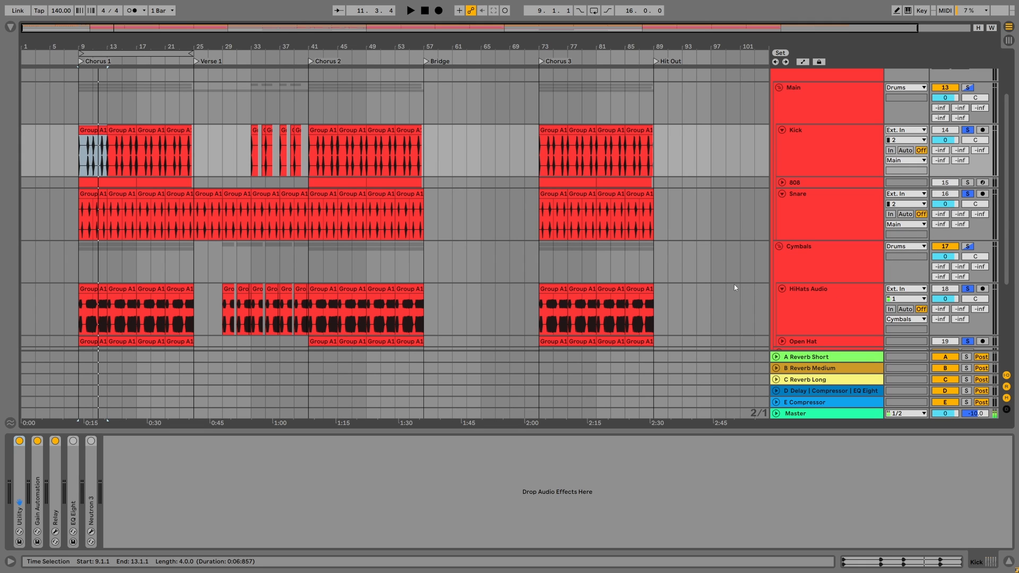
key(space)
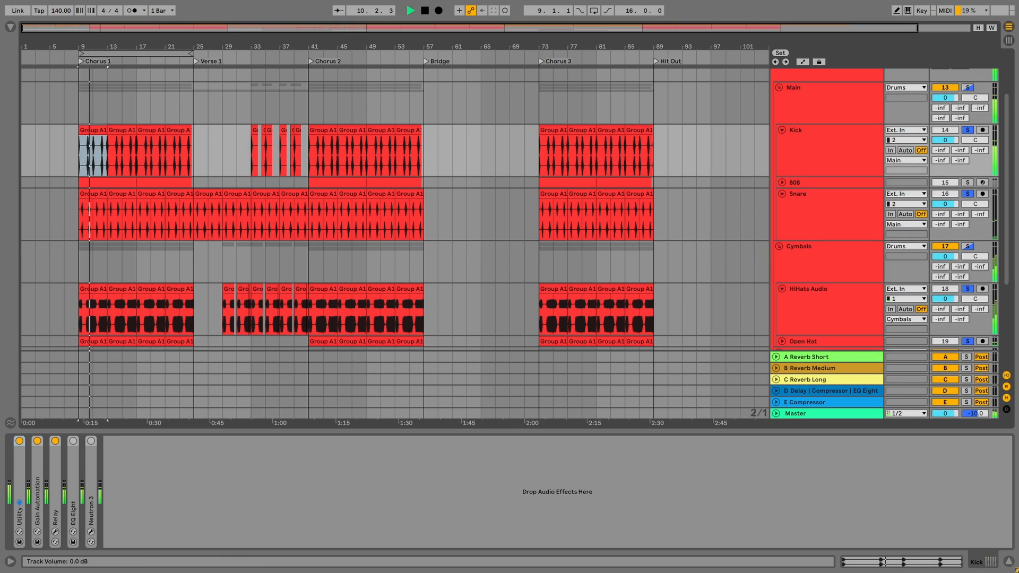
drag(947, 303, 947, 321)
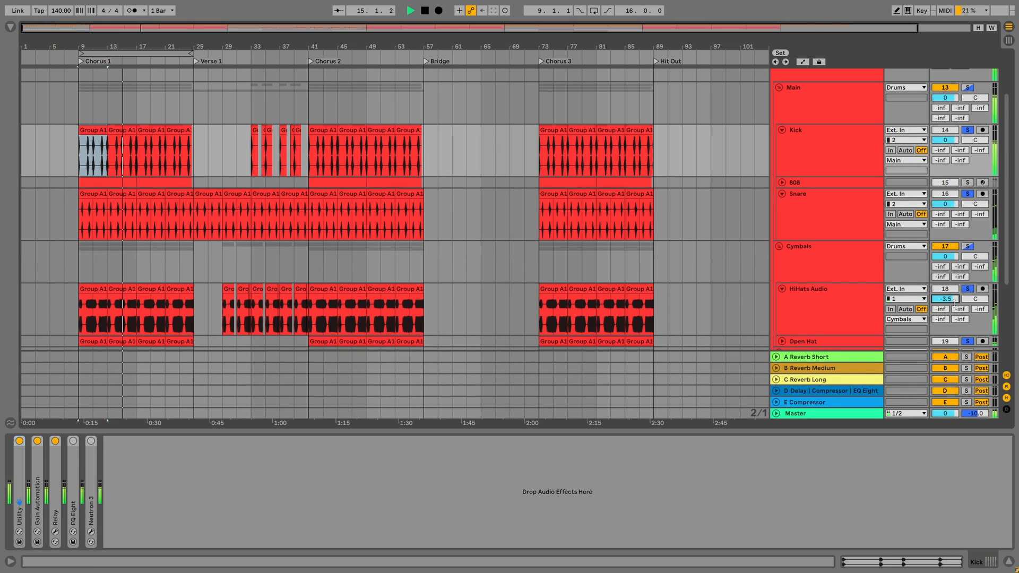
Replay the drums from the start of Chorus 1 and set the Snare track's volume to -2.0 dB
key(space)
key(space)
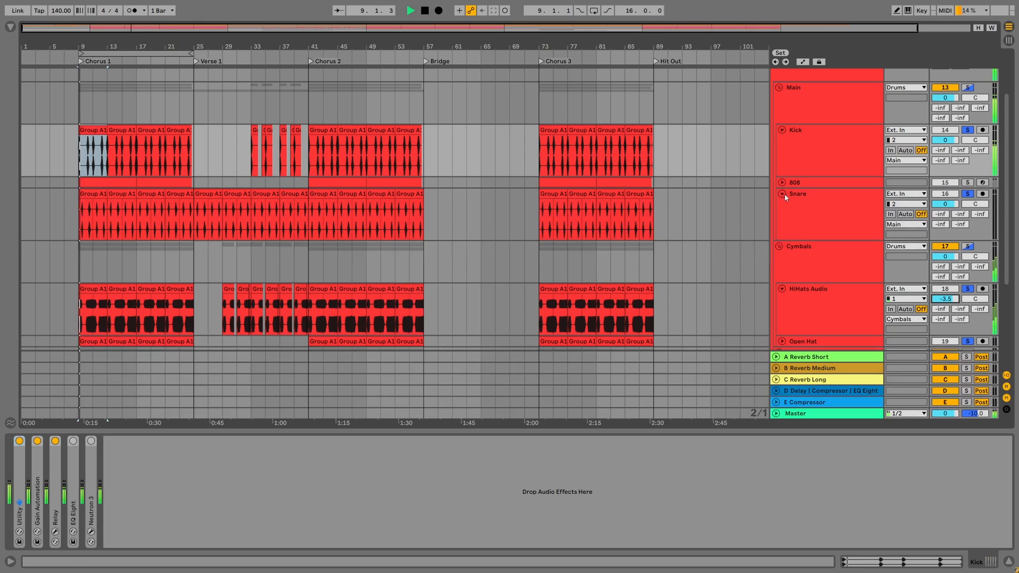
mouse_move(956, 206)
mouse_down()
mouse_move(956, 228)
mouse_move(947, 205)
mouse_up()
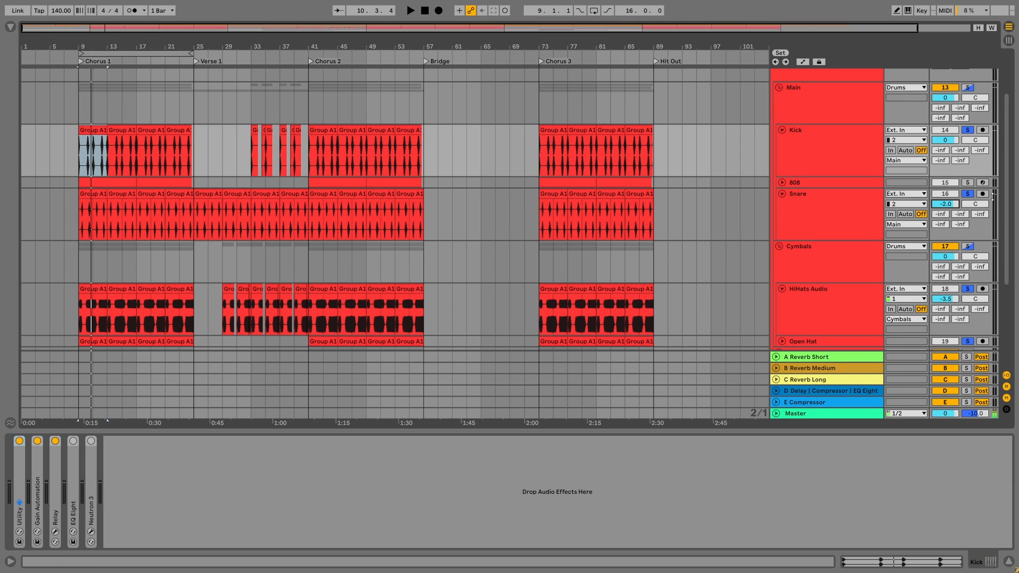
Lower the volume of the Percussion audio track while the Chorus 1 drums play
scroll(821, 262, down, 5)
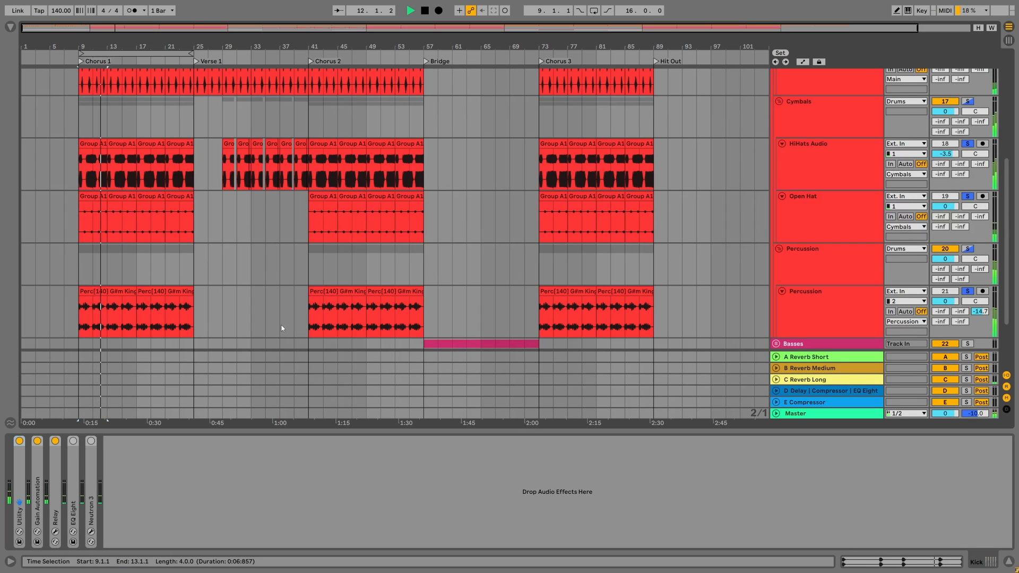
key(space)
click(569, 292)
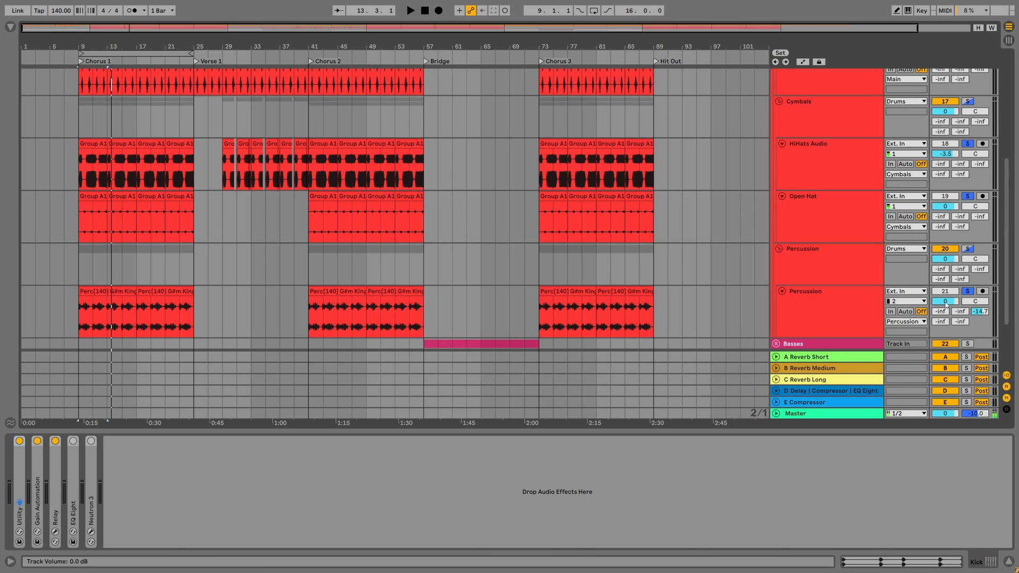
key(space)
mouse_move(945, 304)
mouse_down()
mouse_move(946, 330)
mouse_move(945, 310)
mouse_up()
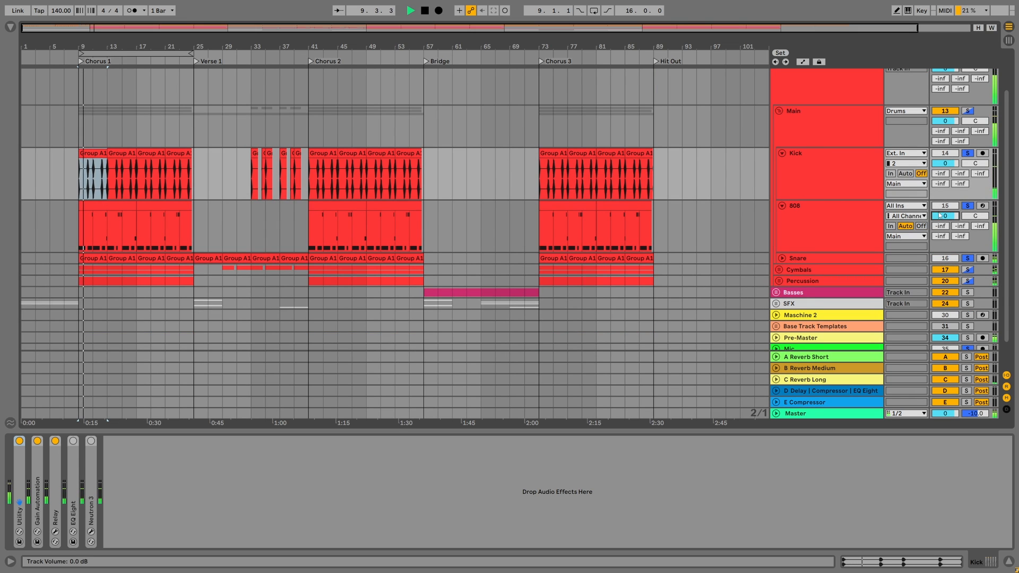
Set the 808 track's volume to -8.0 dB and resume playback to check the balance
mouse_move(940, 215)
mouse_down()
mouse_move(940, 321)
mouse_move(949, 217)
mouse_up()
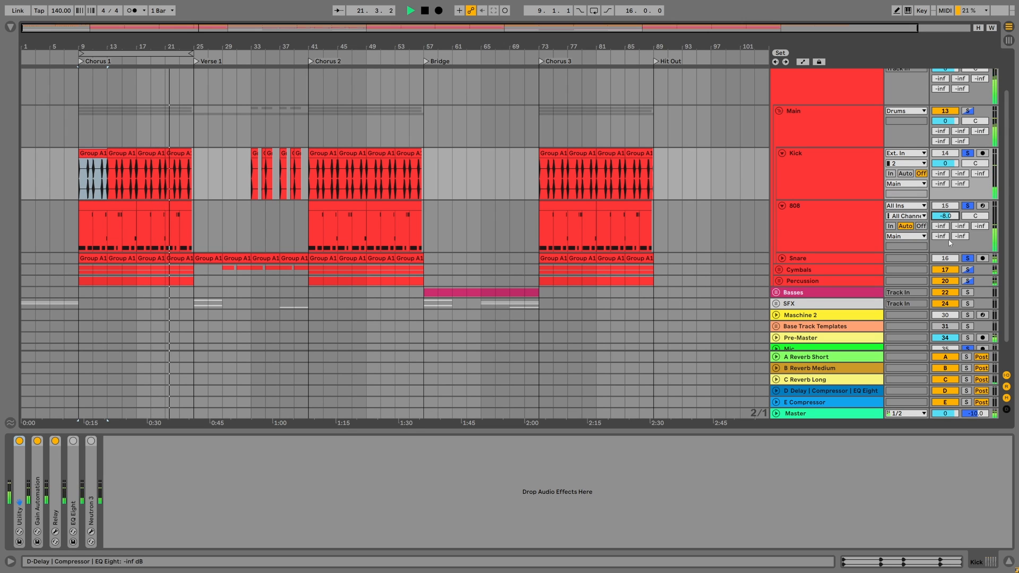
key(space)
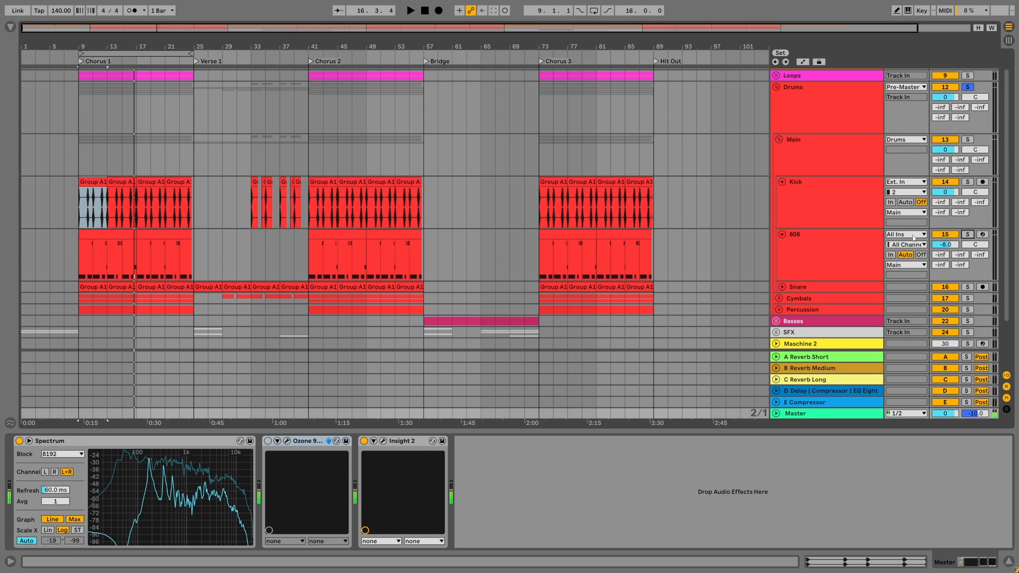
key(space)
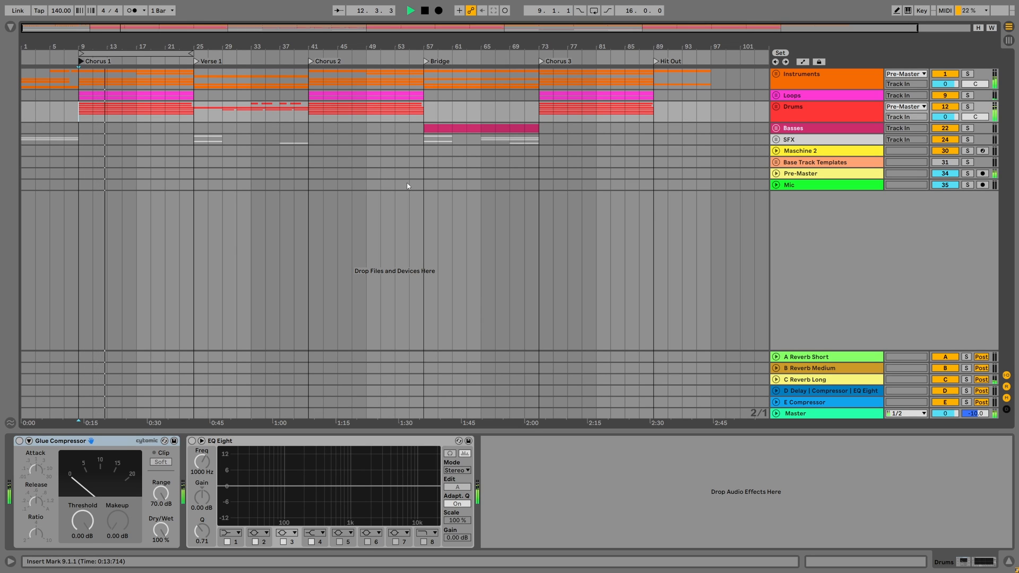
Expand the Instruments group and set its volume to -5.0 dB against the playing drums
click(776, 74)
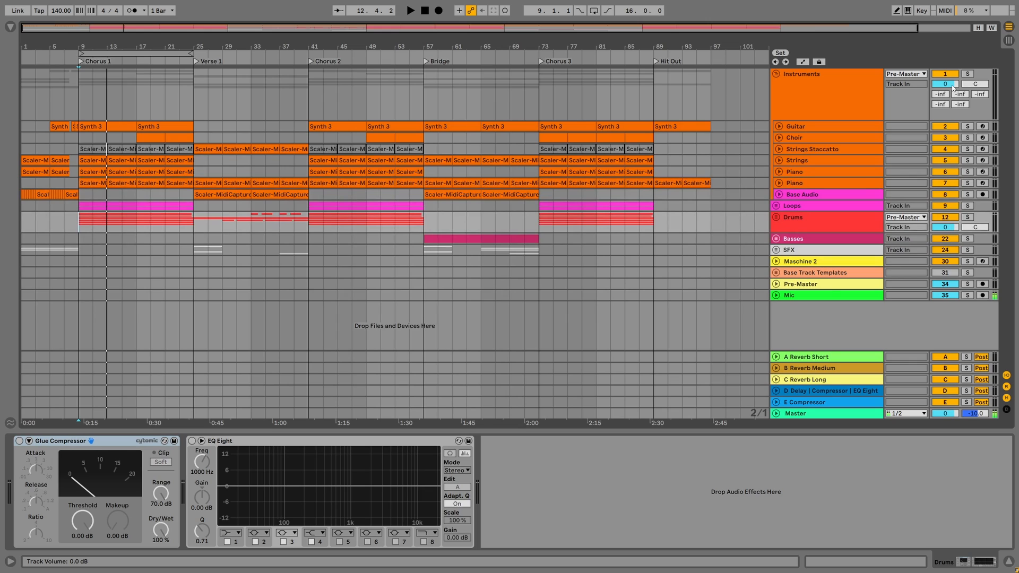
key(space)
drag(952, 88, 952, 110)
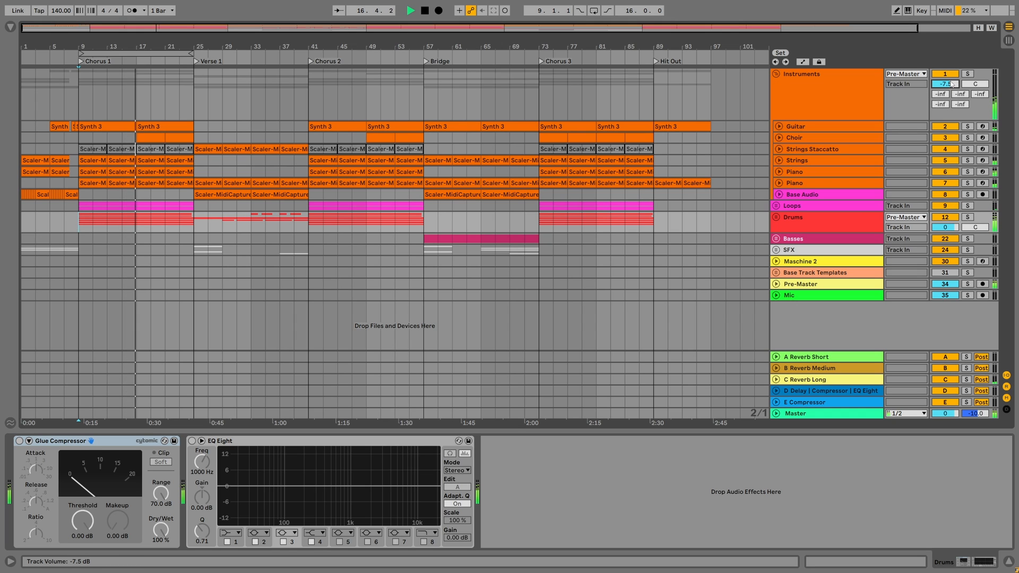
drag(952, 85, 937, 84)
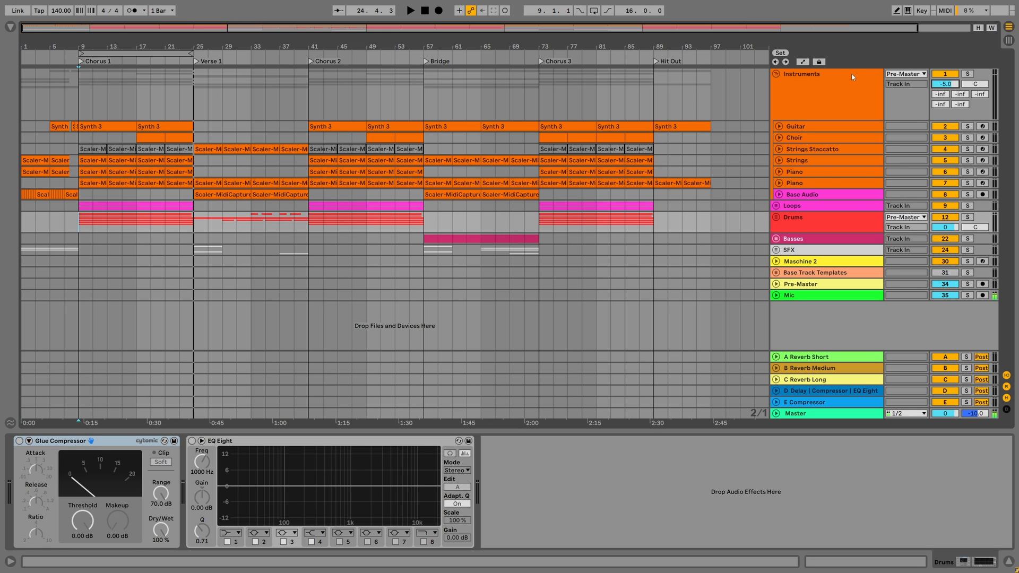
Audition the Instruments group in solo over Chorus 1
click(968, 74)
key(space)
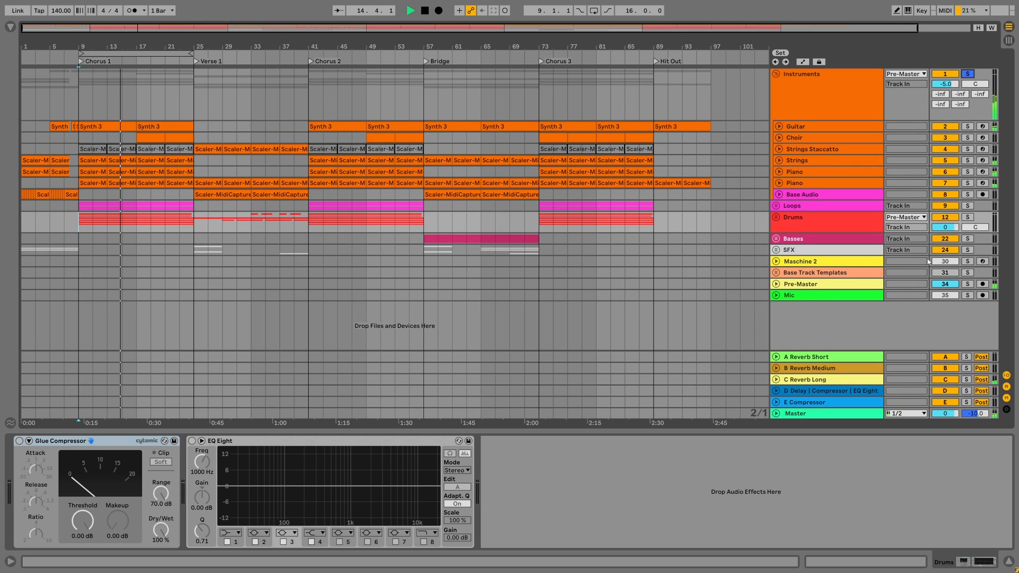
ctrl+click(966, 296)
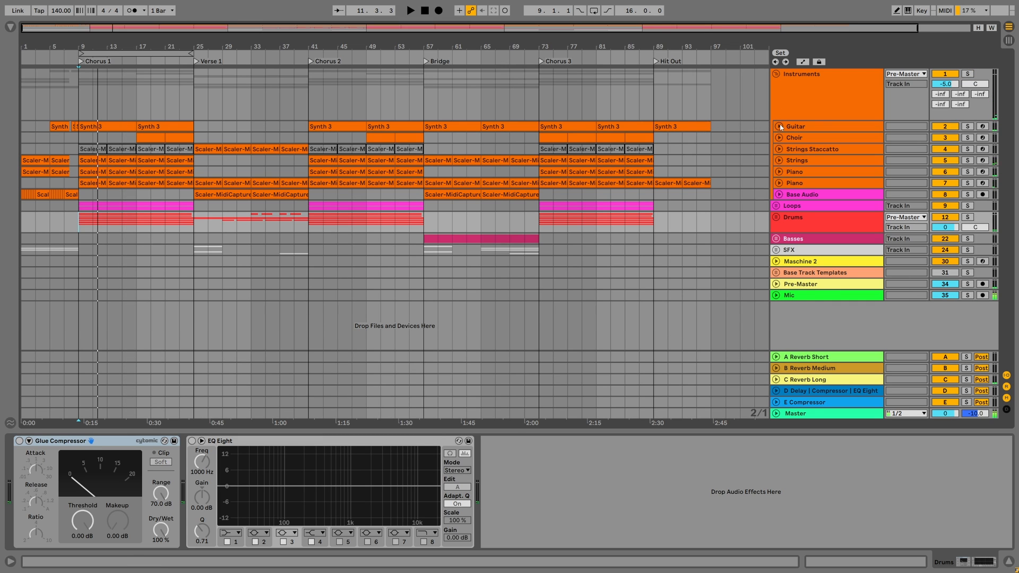
Unfold the Guitar track and set its volume to -2.0 dB during playback
click(779, 126)
key(space)
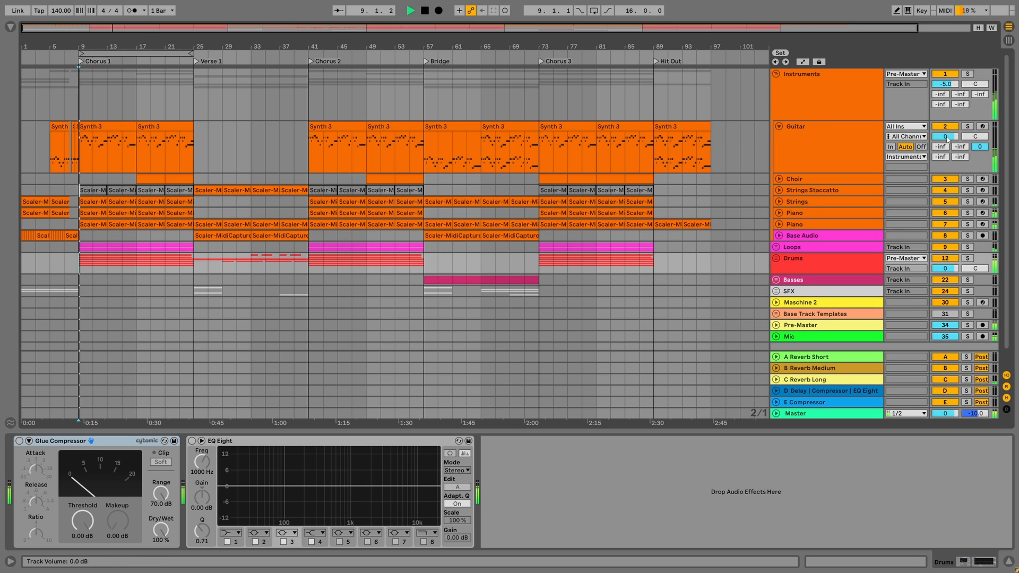
drag(945, 137, 945, 138)
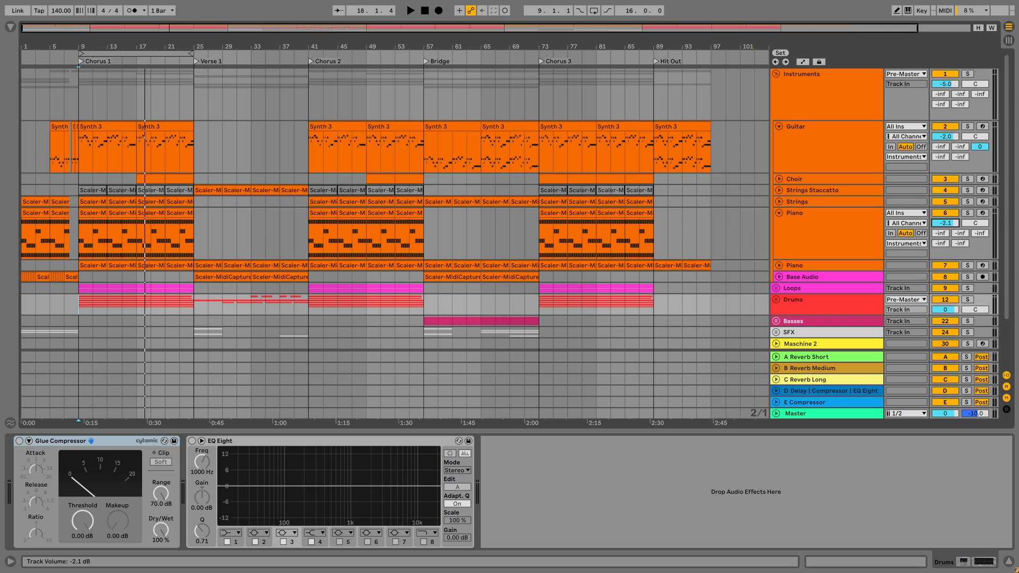
Set the volume of Piano track 6 to -2.0 dB and audition both Piano tracks using solo
scroll(946, 223, up, 1)
key(space)
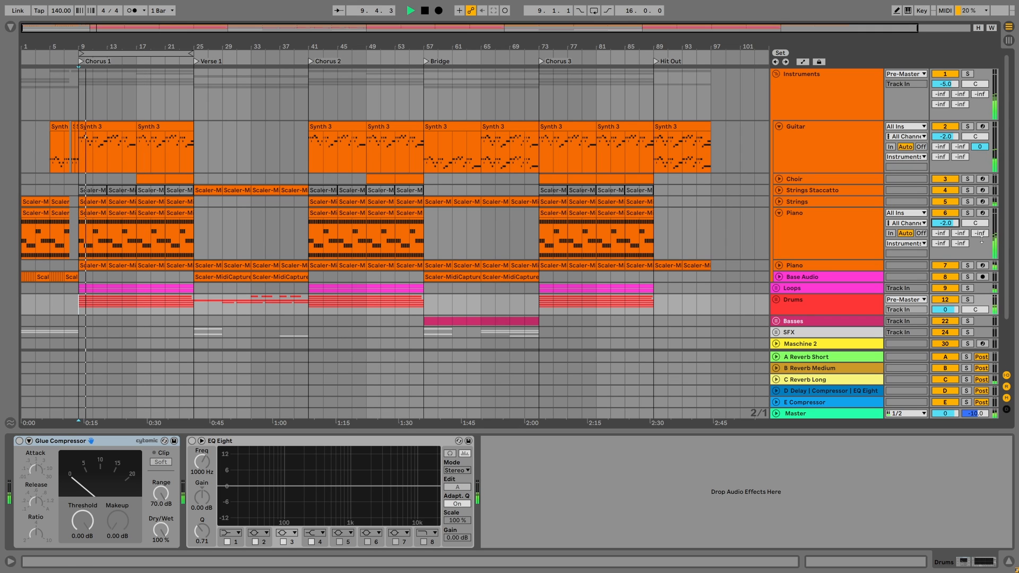
click(968, 212)
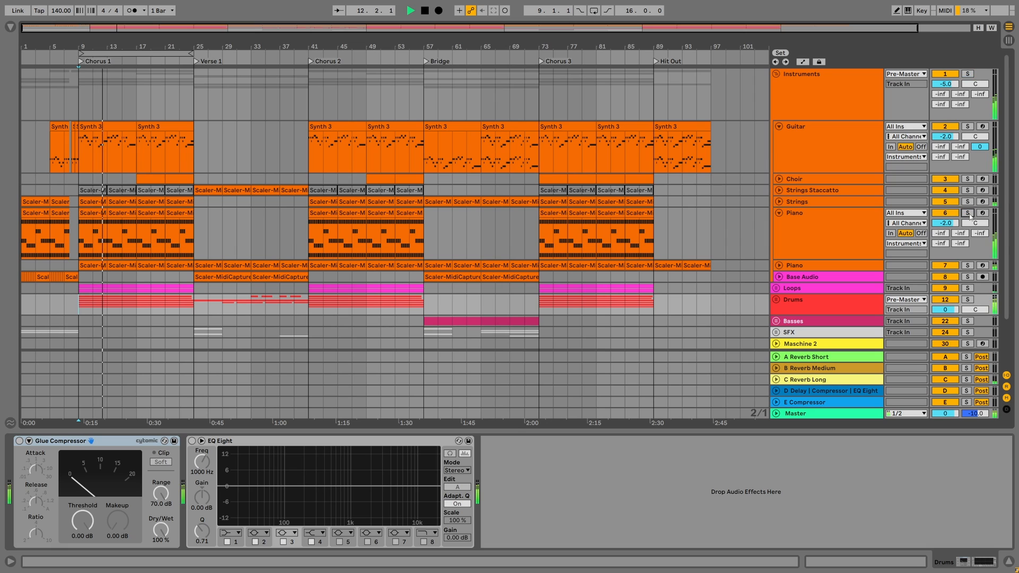
click(969, 214)
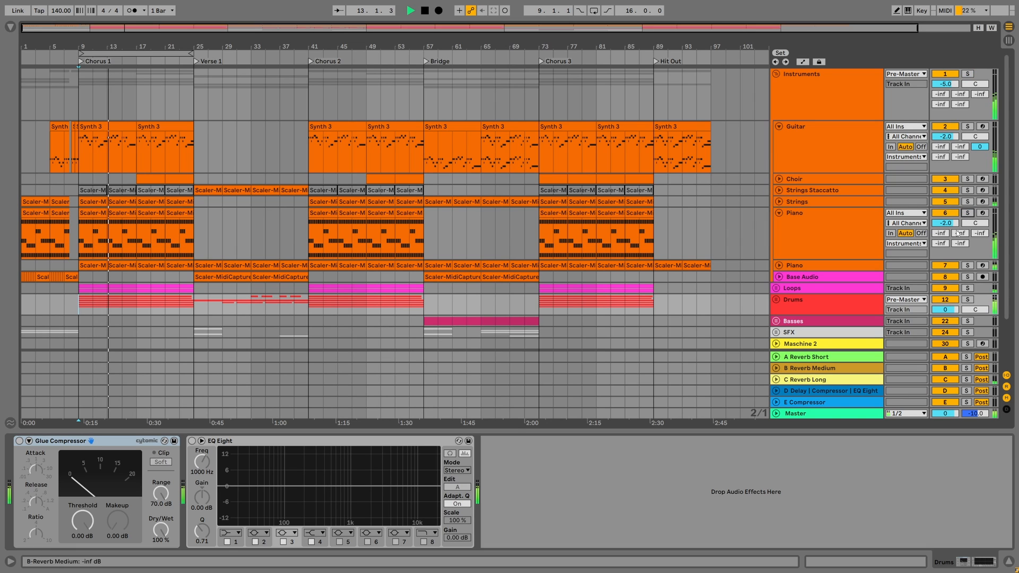
click(968, 265)
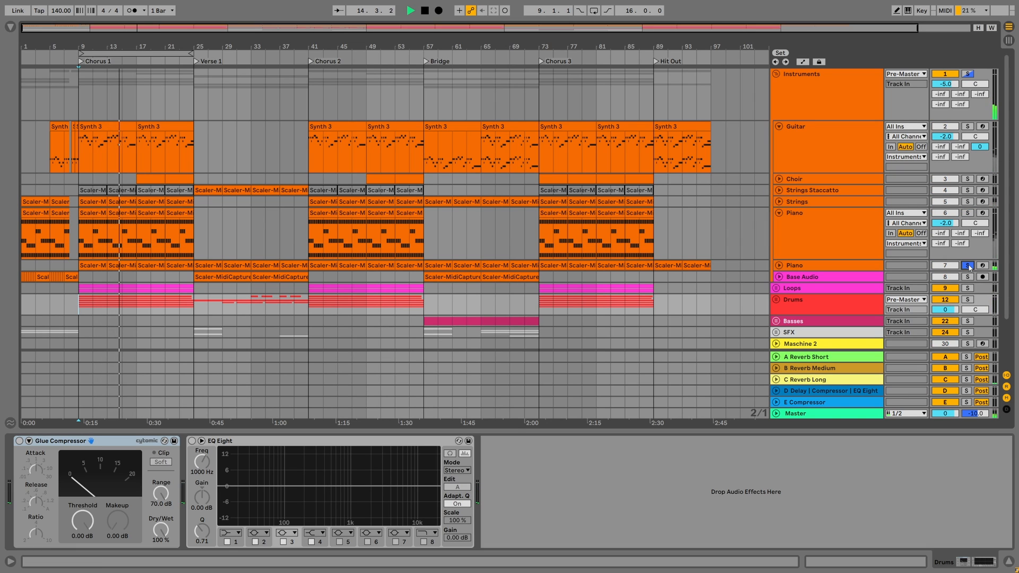
click(968, 266)
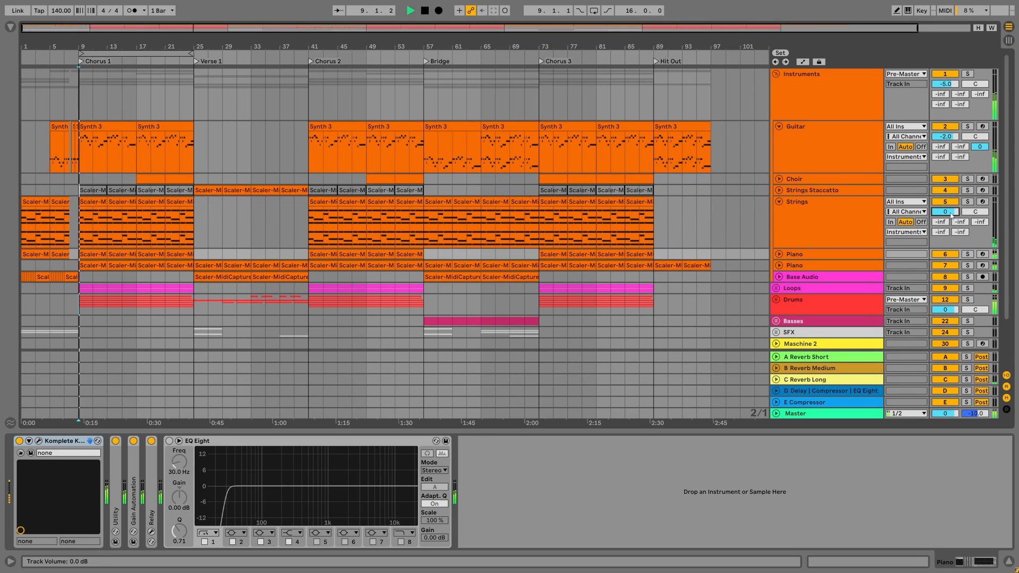
Set the Strings track's volume to 2.0 dB and compare the mix with the track muted and unmuted
drag(952, 215, 952, 202)
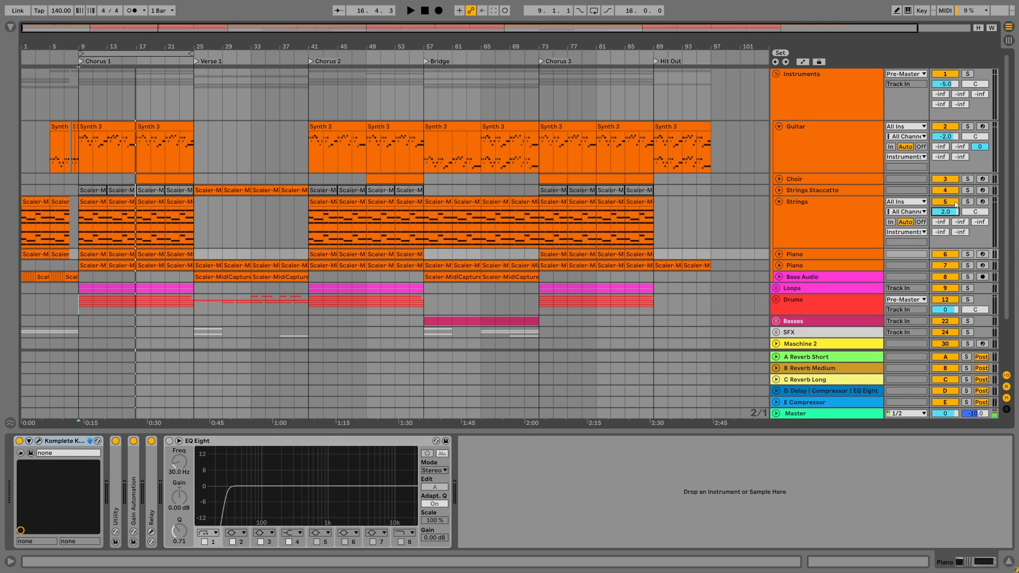
key(space)
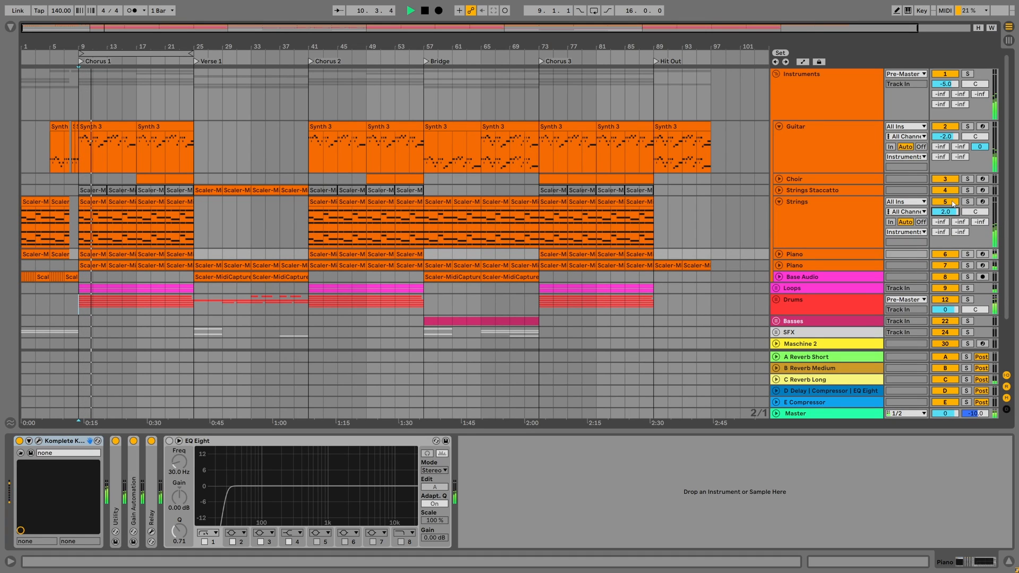
click(954, 204)
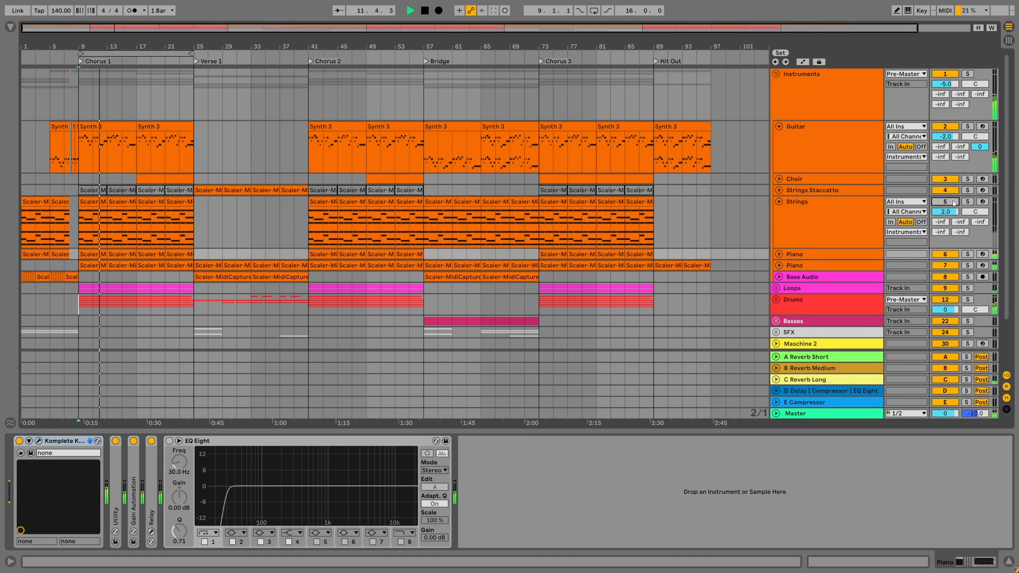
click(953, 202)
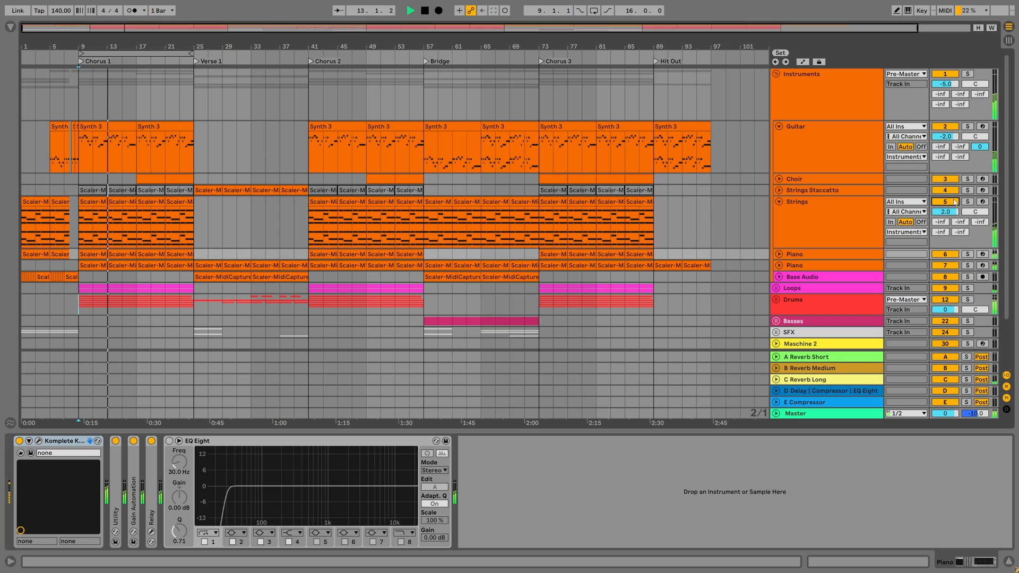
key(space)
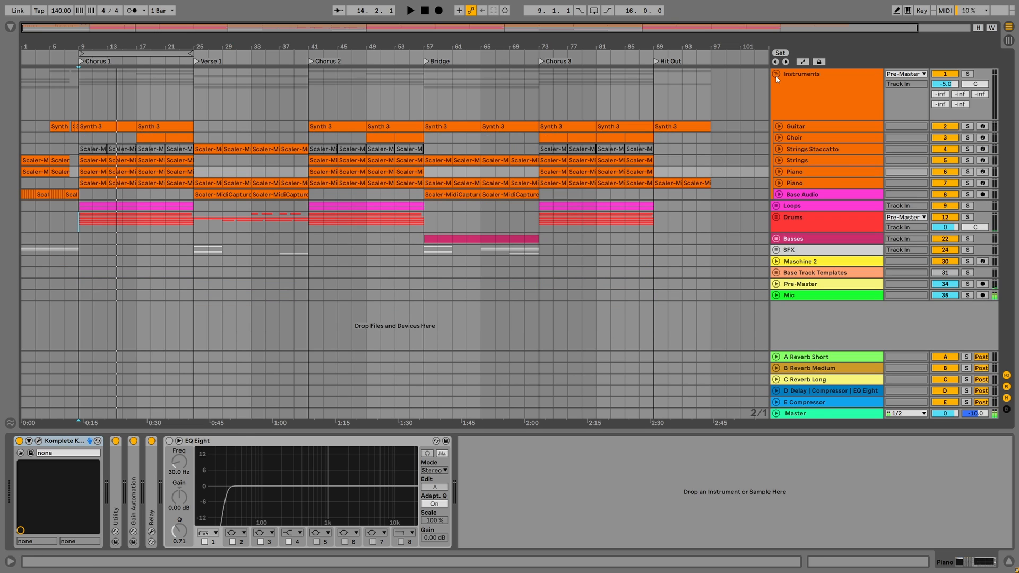
Set the Loops group's volume to -5.0 dB while checking it in the mix, leaving the Instruments and Loops groups collapsed
click(776, 76)
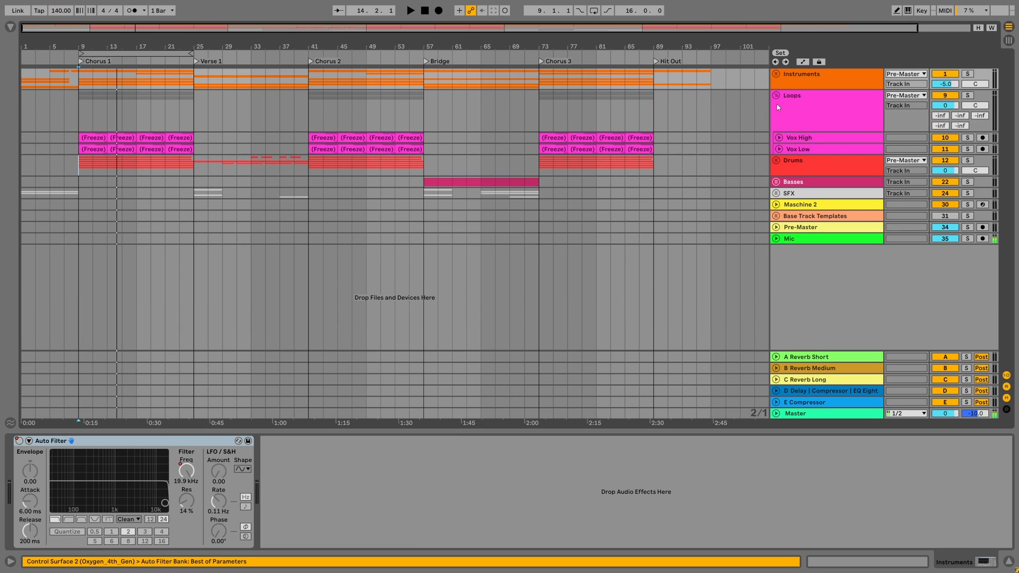
key(space)
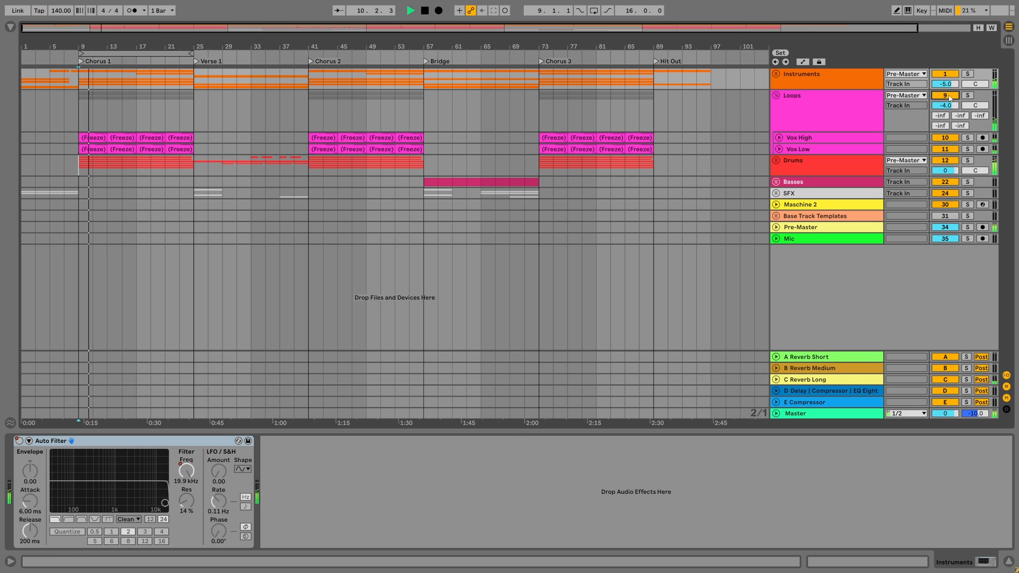
key(space)
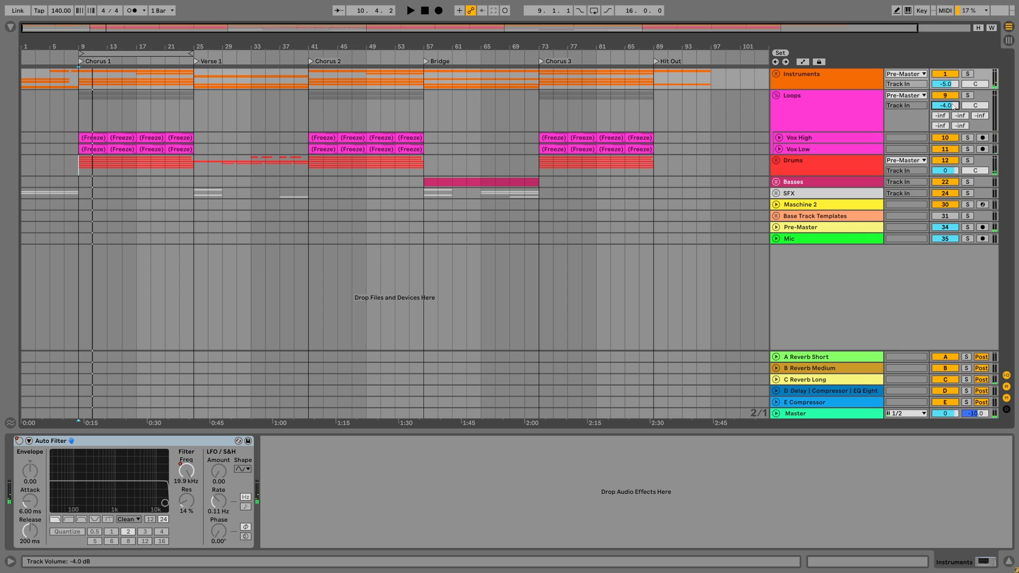
key(space)
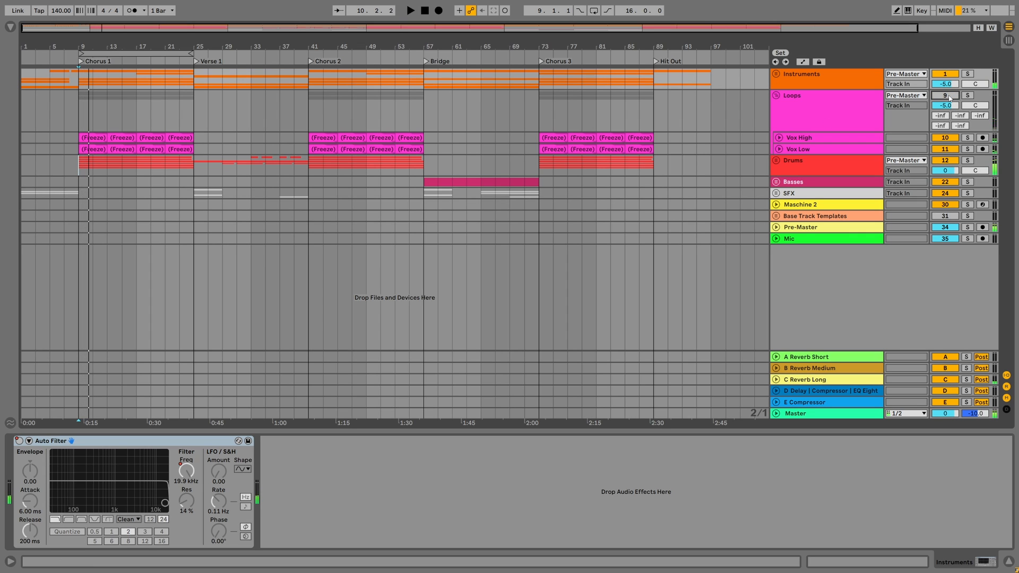
key(space)
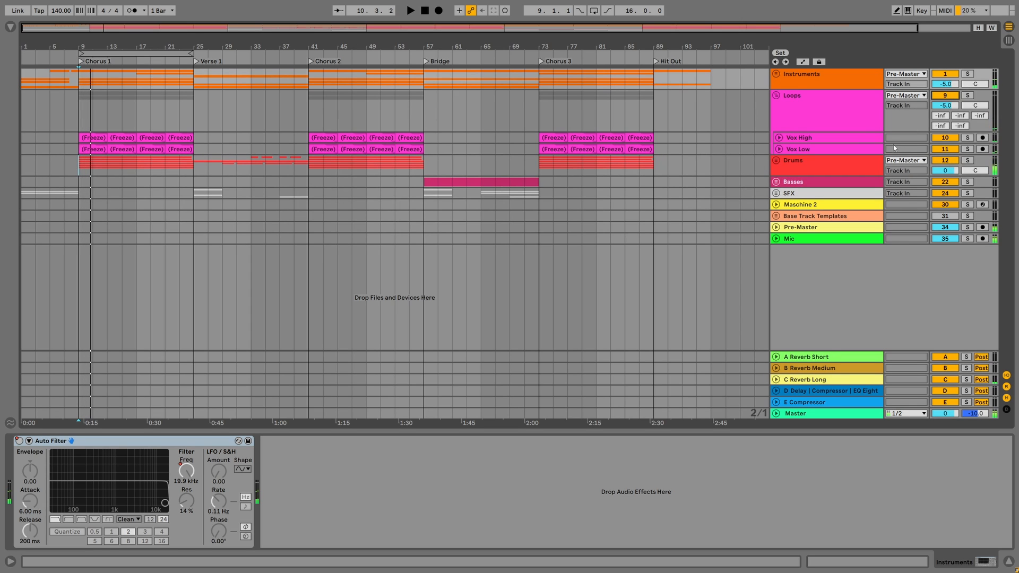
click(777, 97)
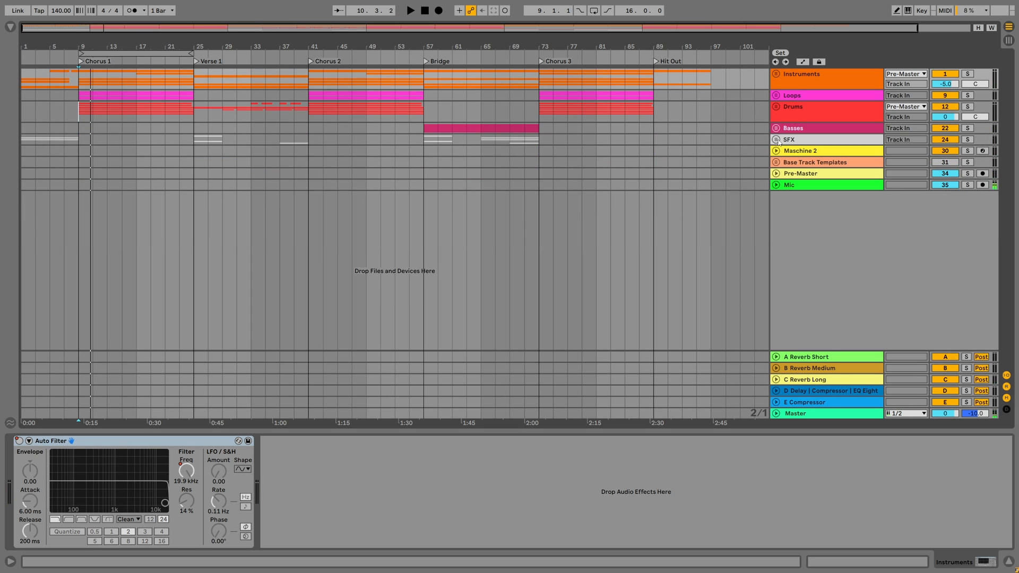
Unfold the SFX group to review its Impact, Riser, Downlifter and SFX tracks, leaving the group collapsed
click(776, 139)
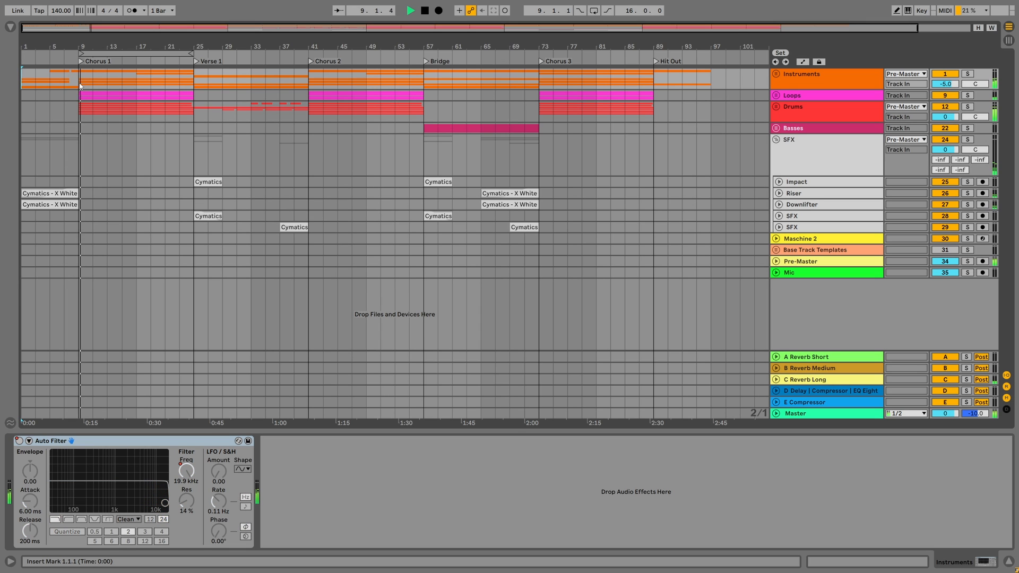
key(space)
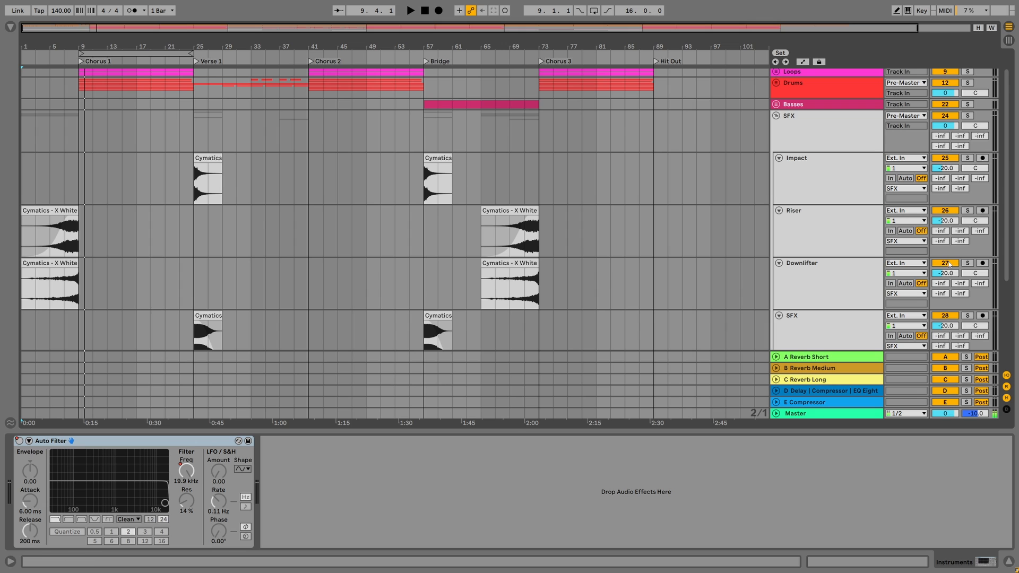
scroll(949, 264, down, 4)
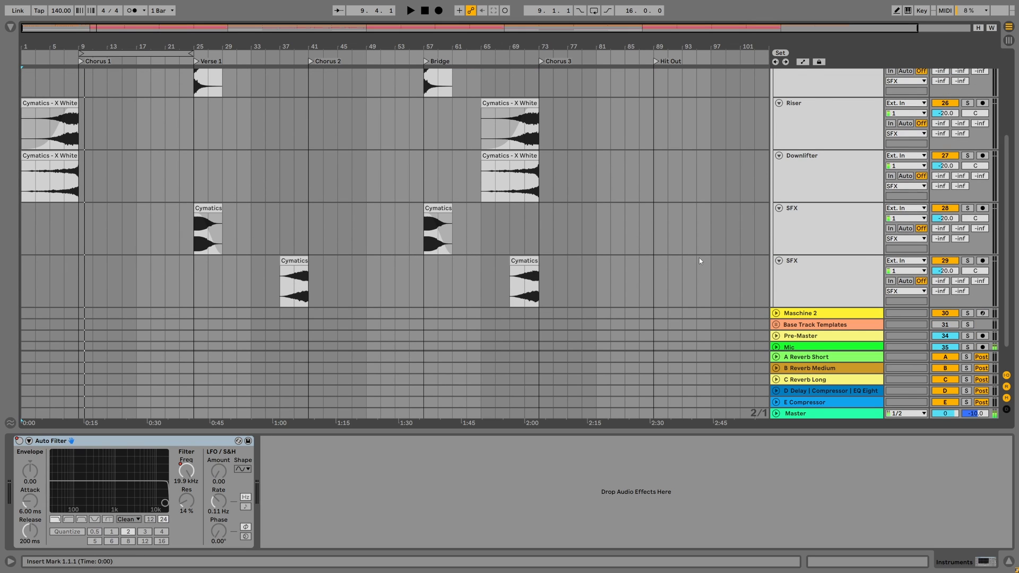
scroll(699, 260, up, 5)
click(776, 139)
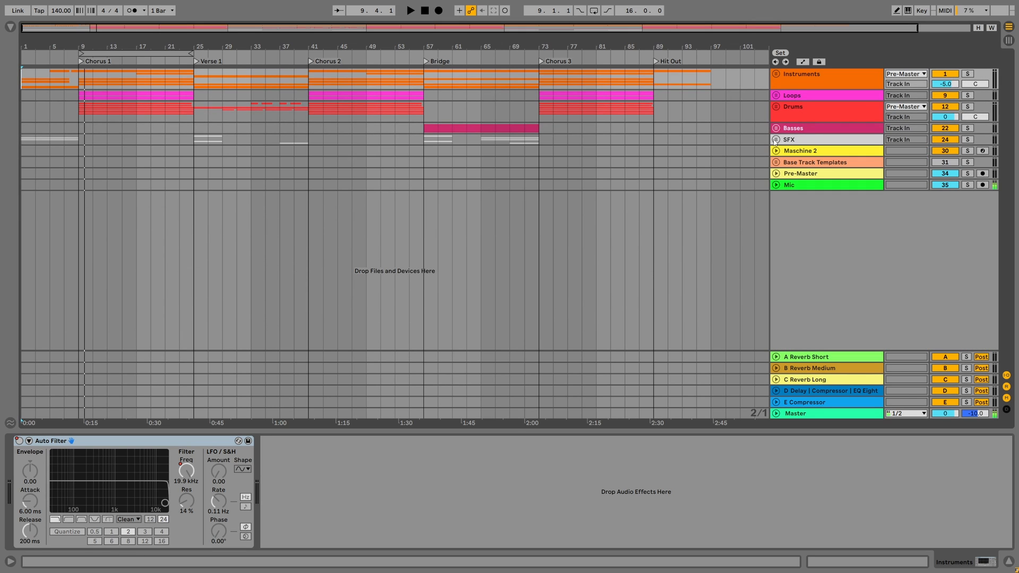
Set the SFX group's volume to -7.5 dB and check the balance by playing from bar 7 into Chorus 1
click(782, 140)
click(776, 139)
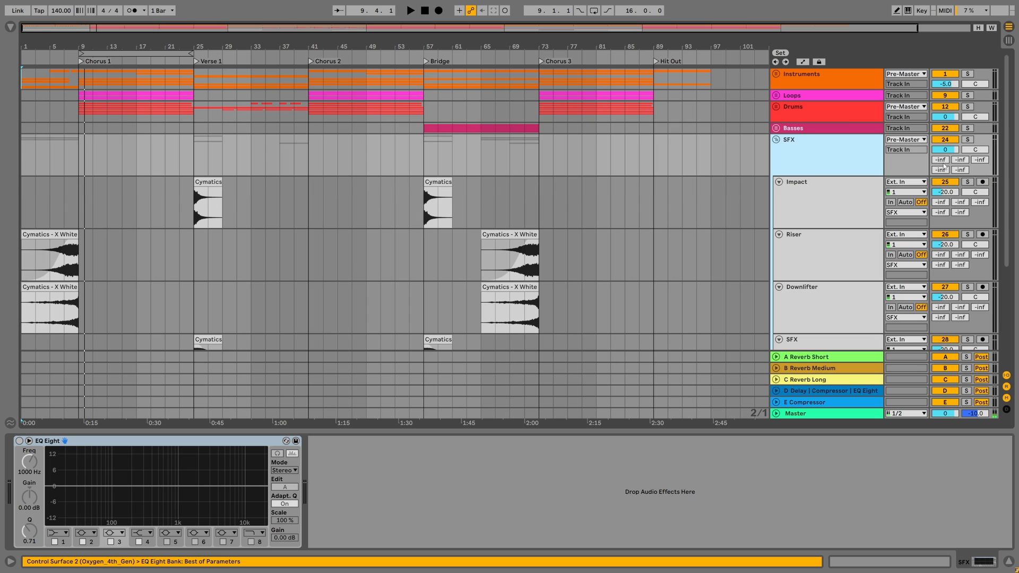
key(space)
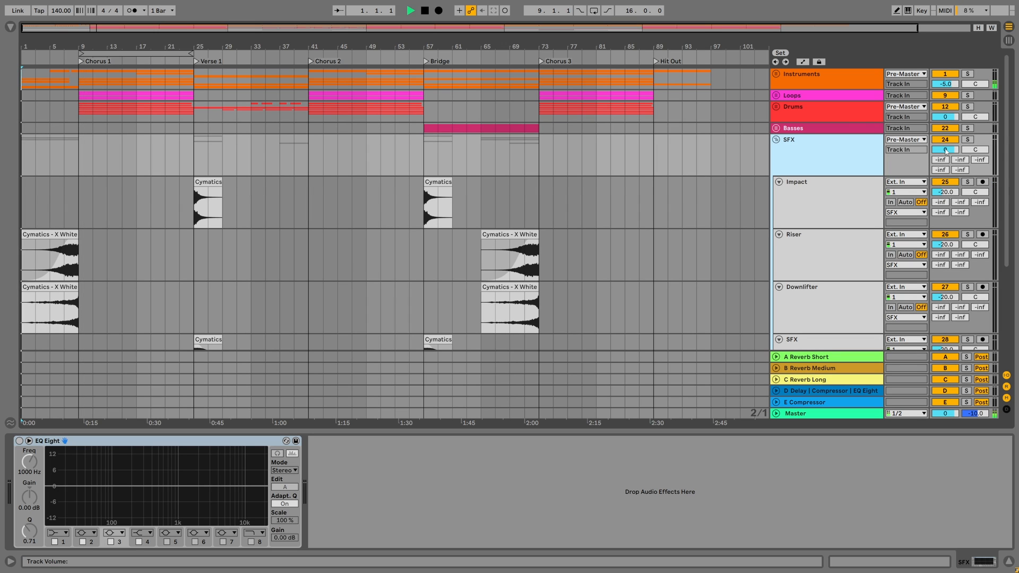
drag(945, 150, 946, 167)
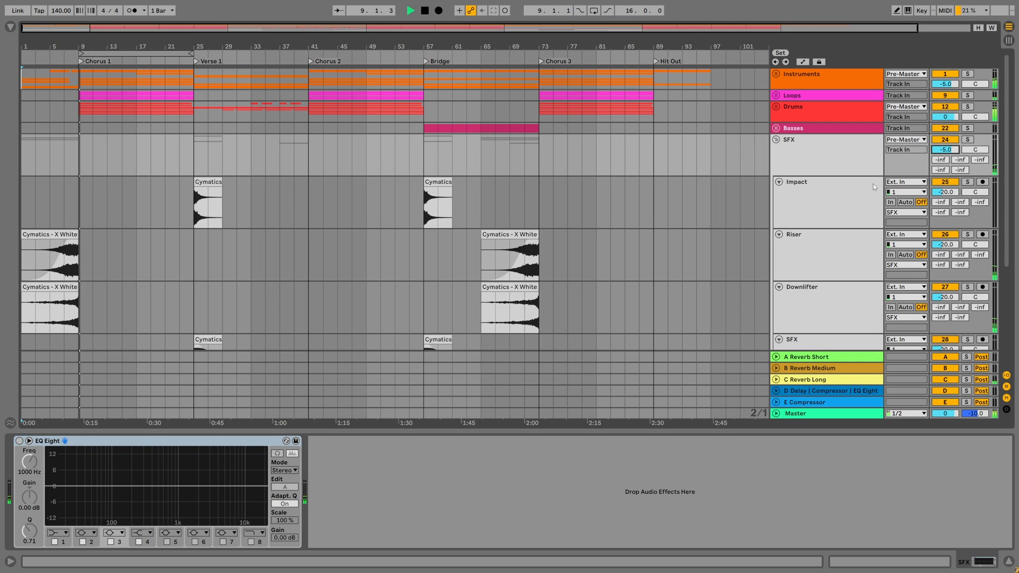
key(space)
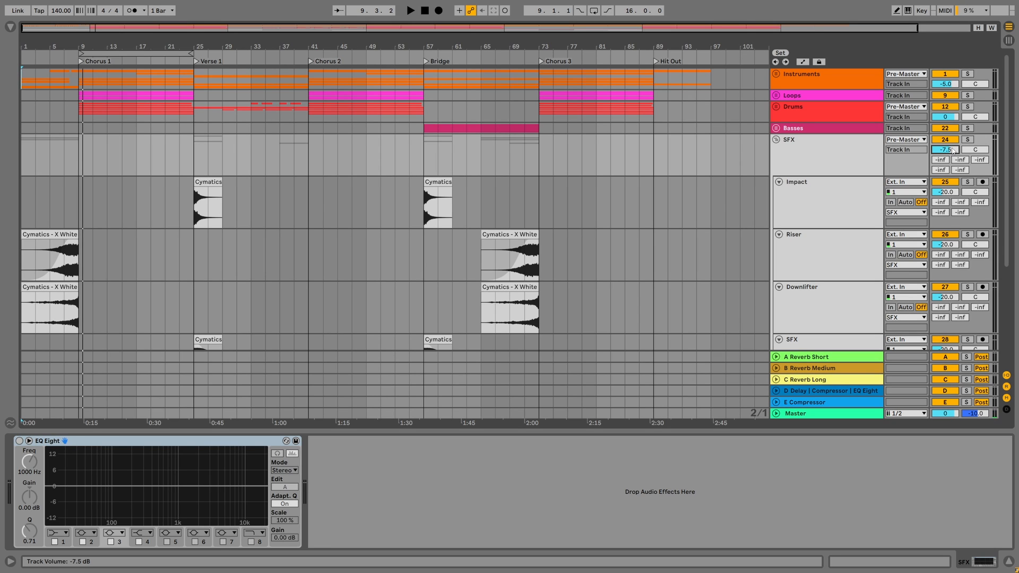
click(64, 268)
key(space)
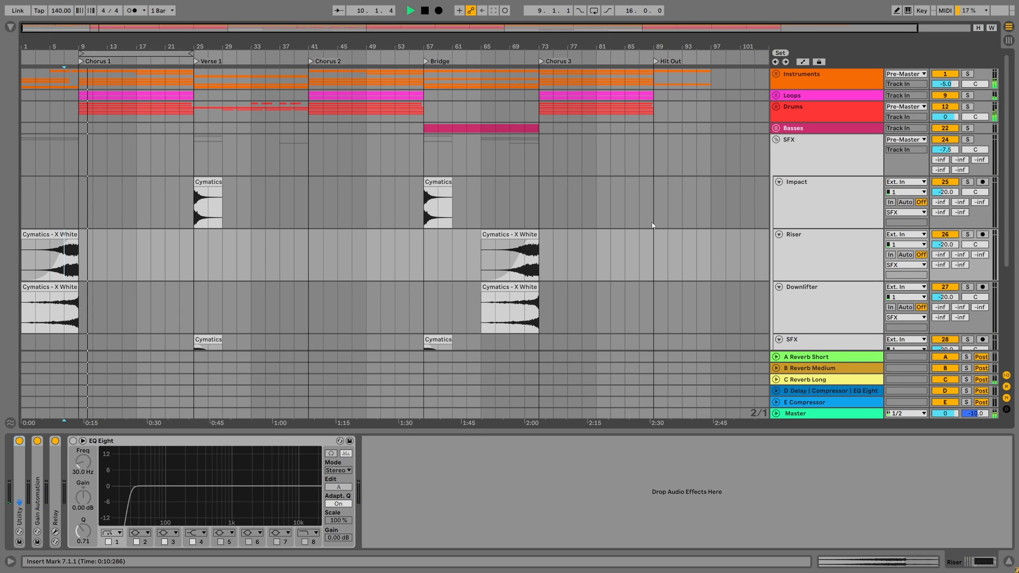
key(space)
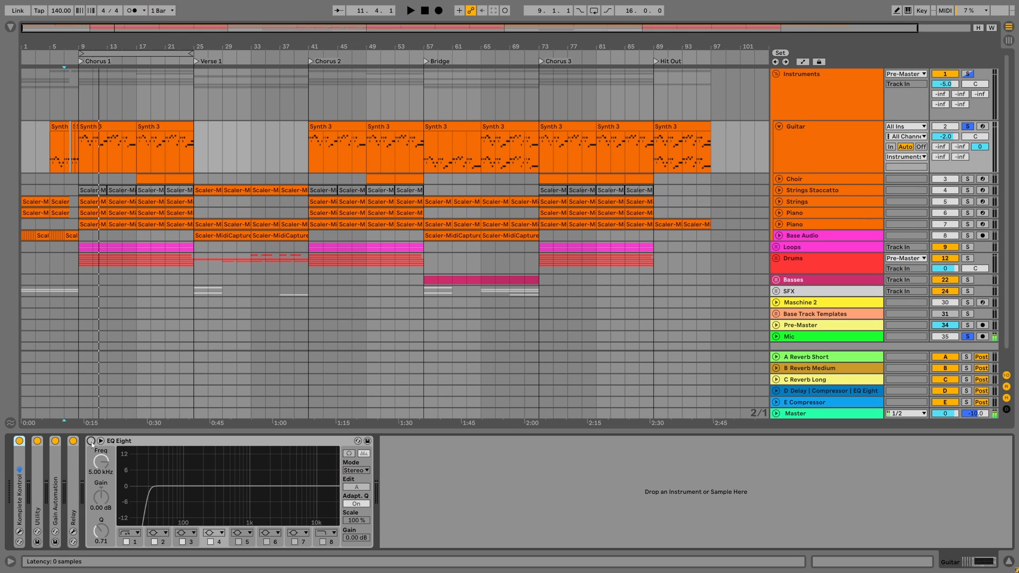
Enable the Guitar track's EQ Eight and raise its low-cut filter to 530 Hz, comparing the sound with the EQ bypassed
click(91, 441)
key(space)
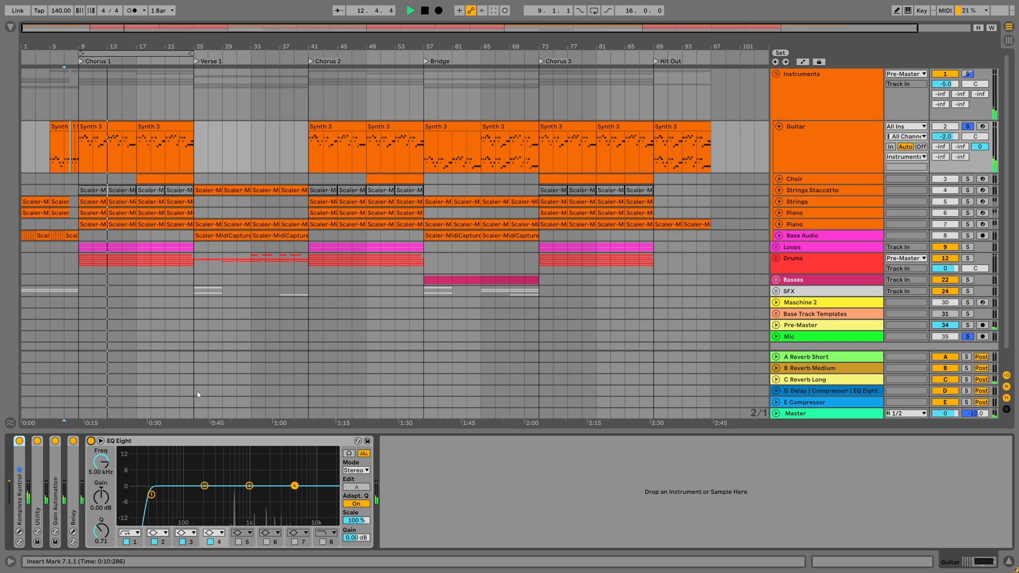
key(space)
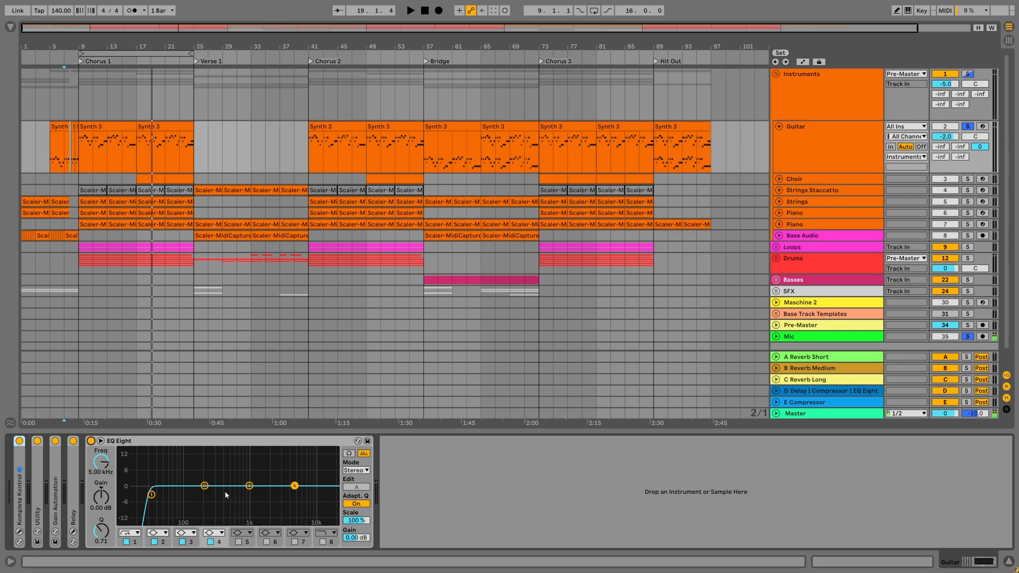
key(space)
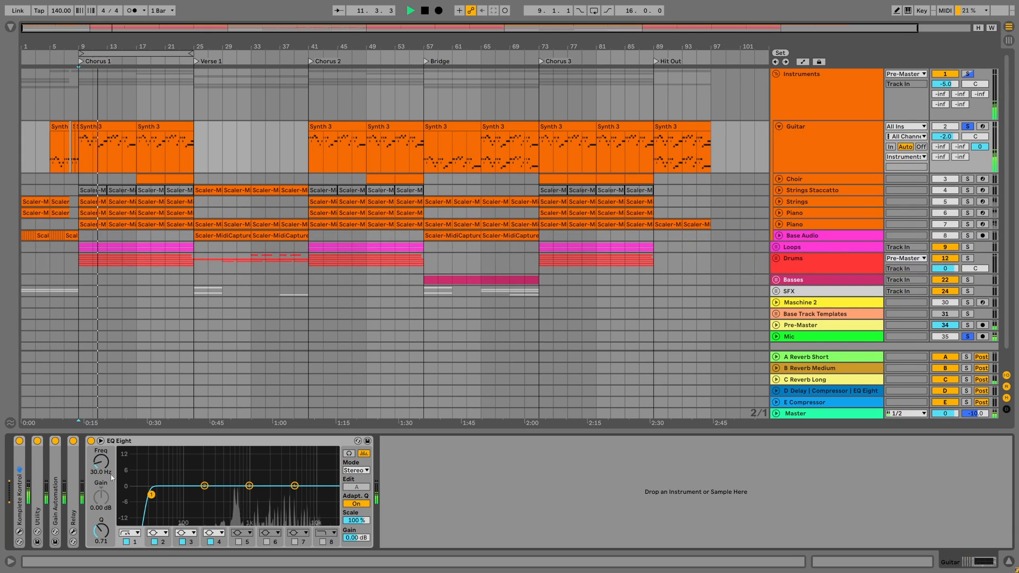
drag(152, 495, 232, 494)
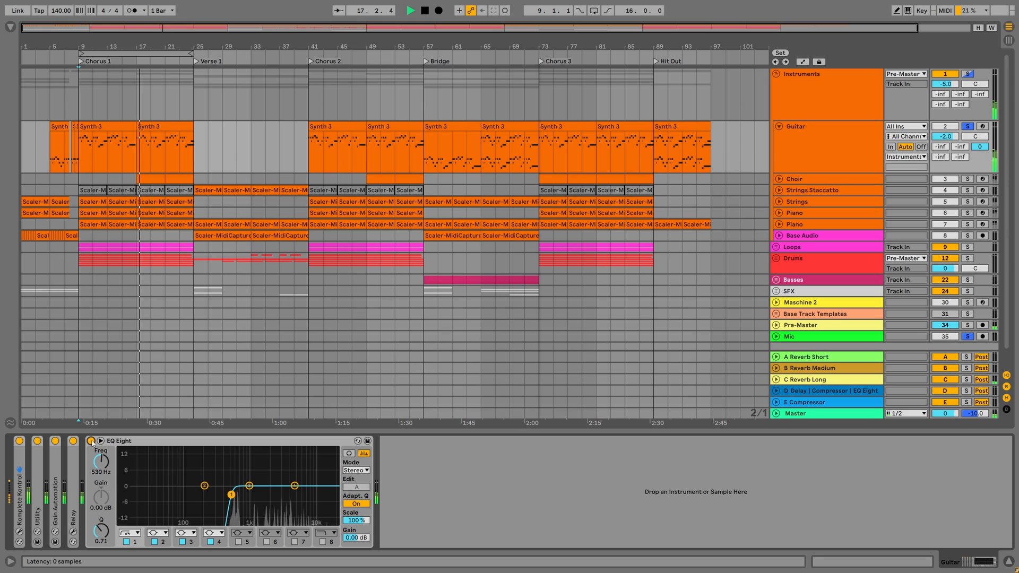
click(91, 441)
click(91, 441)
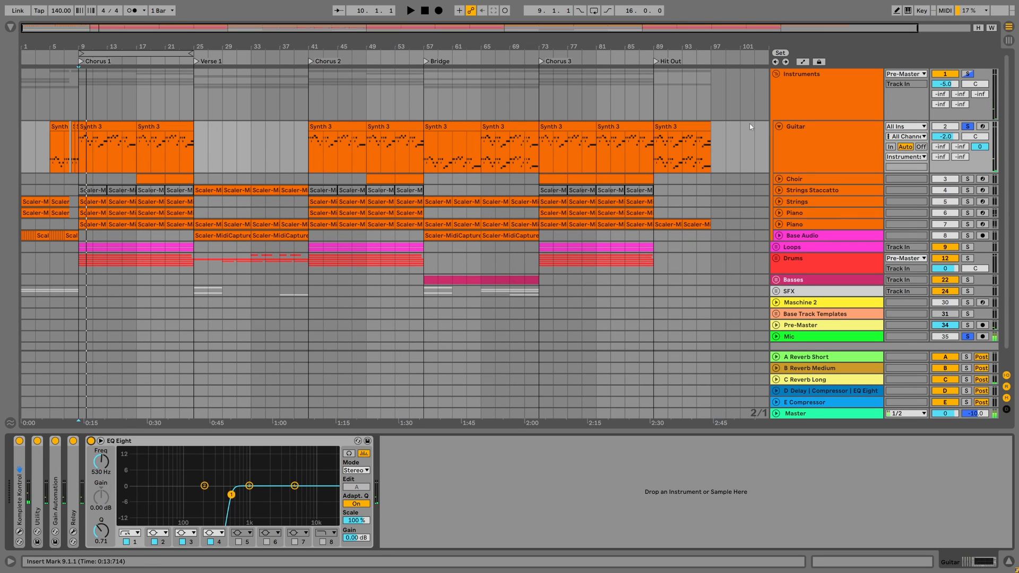
Collapse the Guitar track and raise the low-cut filter of the Choir track's EQ Eight to 499 Hz
click(779, 127)
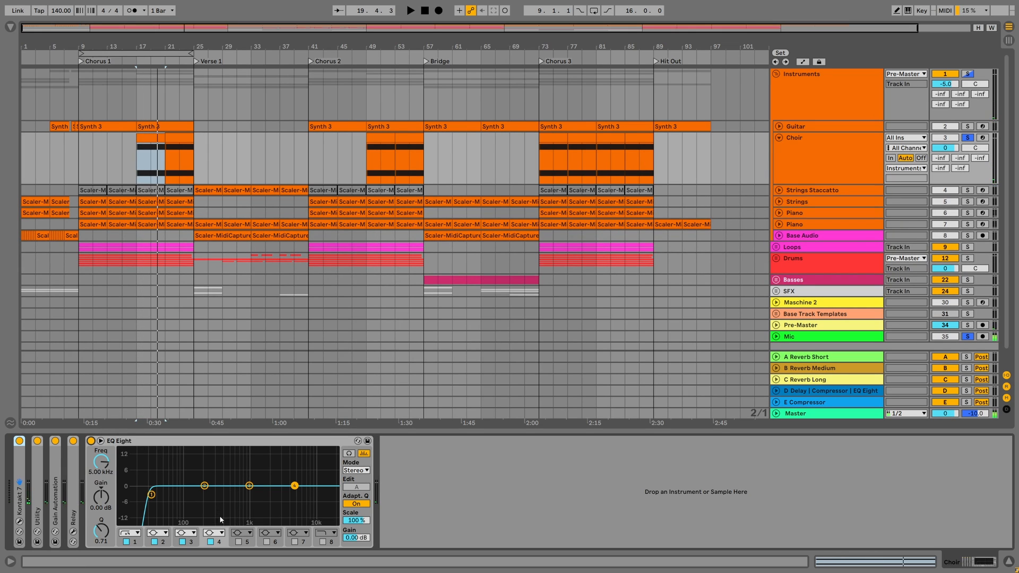
drag(152, 495, 229, 495)
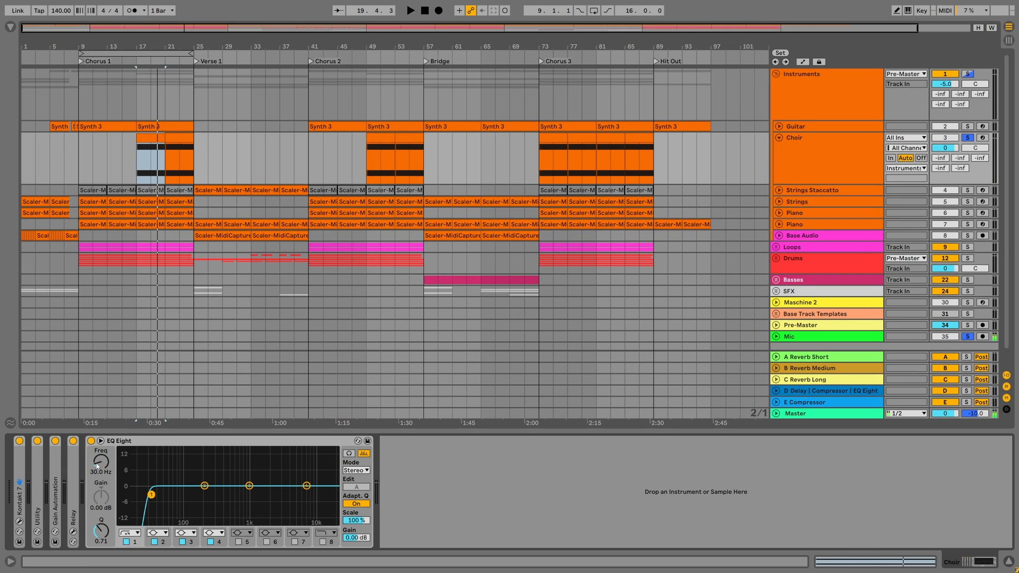
key(space)
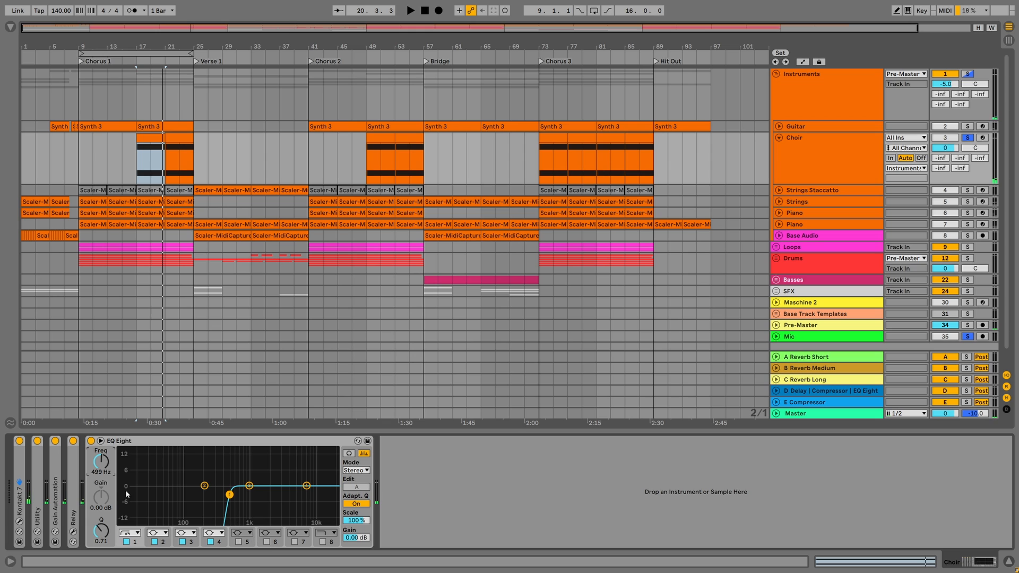
Compare the Choir track during playback with its EQ Eight bypassed and active, leaving the EQ switched on
click(90, 441)
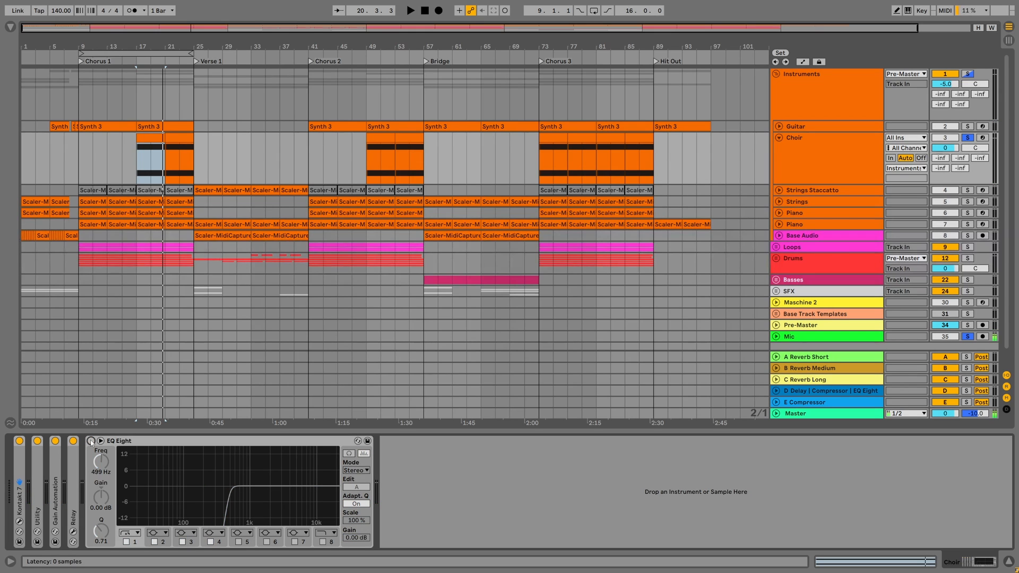
key(space)
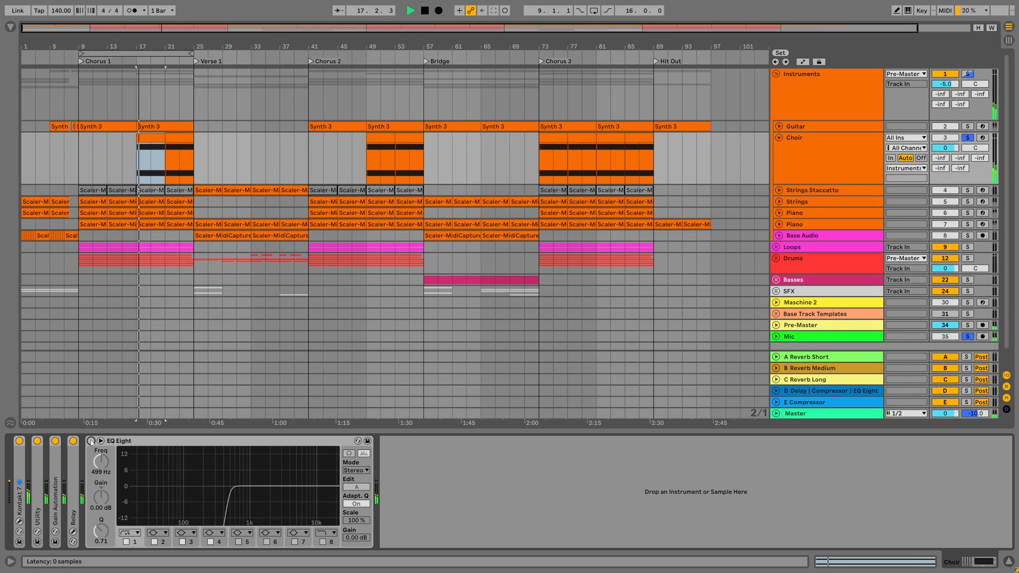
click(91, 441)
click(91, 442)
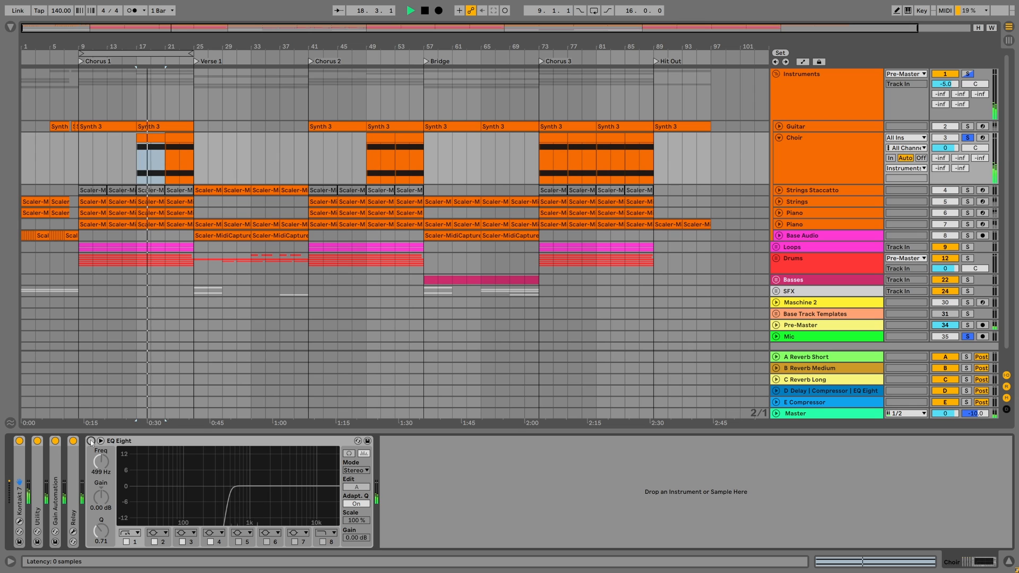
click(90, 441)
key(space)
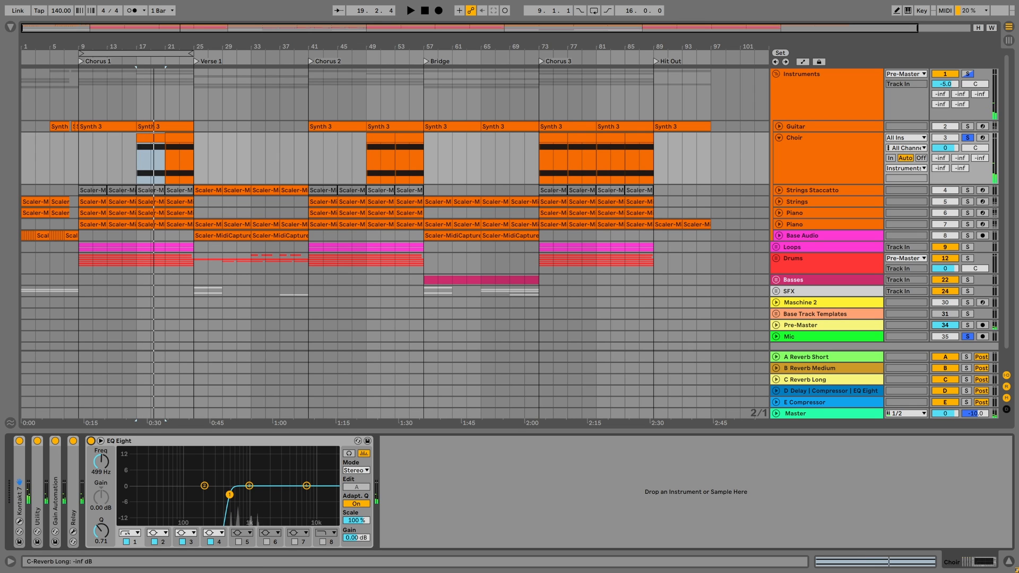
Collapse the Choir track and raise the low-cut filter of the Strings Staccatto track's EQ Eight to 199 Hz during playback
click(779, 138)
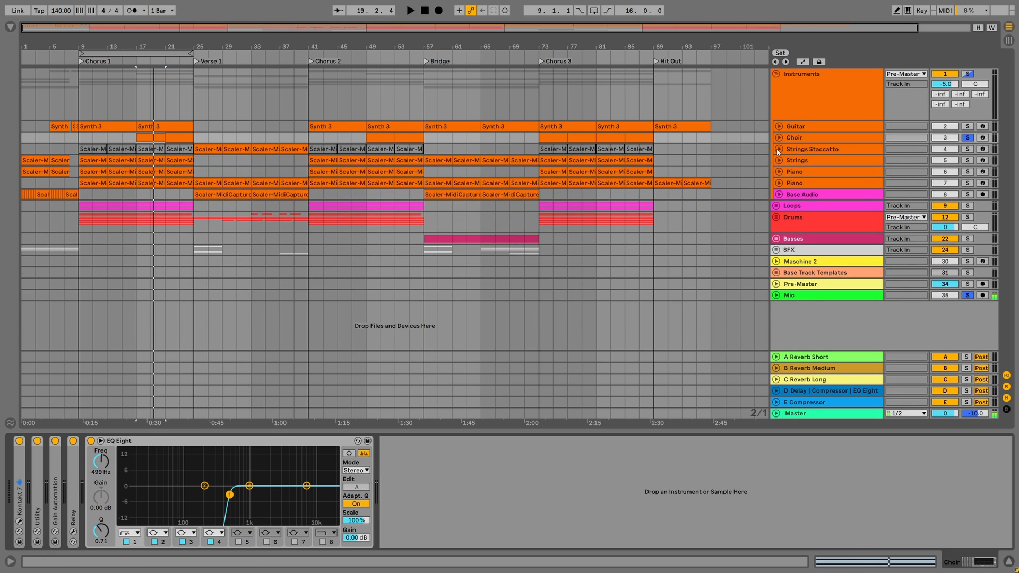
click(778, 150)
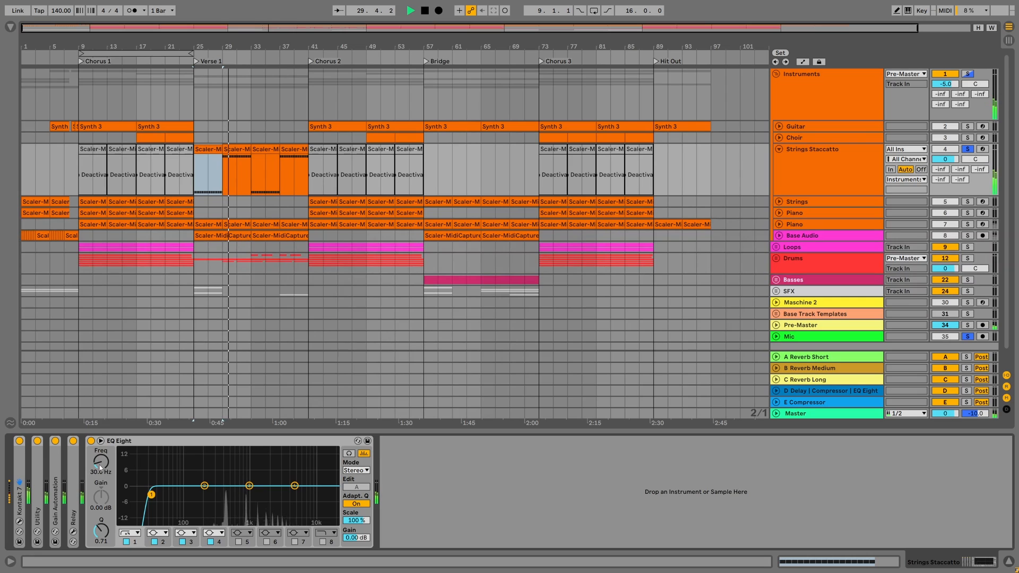
drag(100, 467, 100, 441)
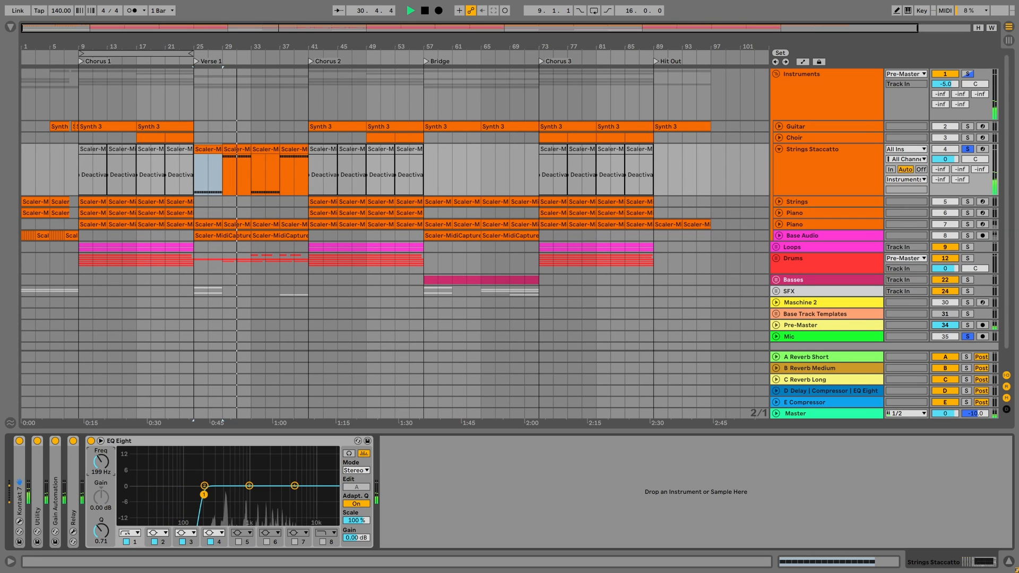
key(space)
key(space)
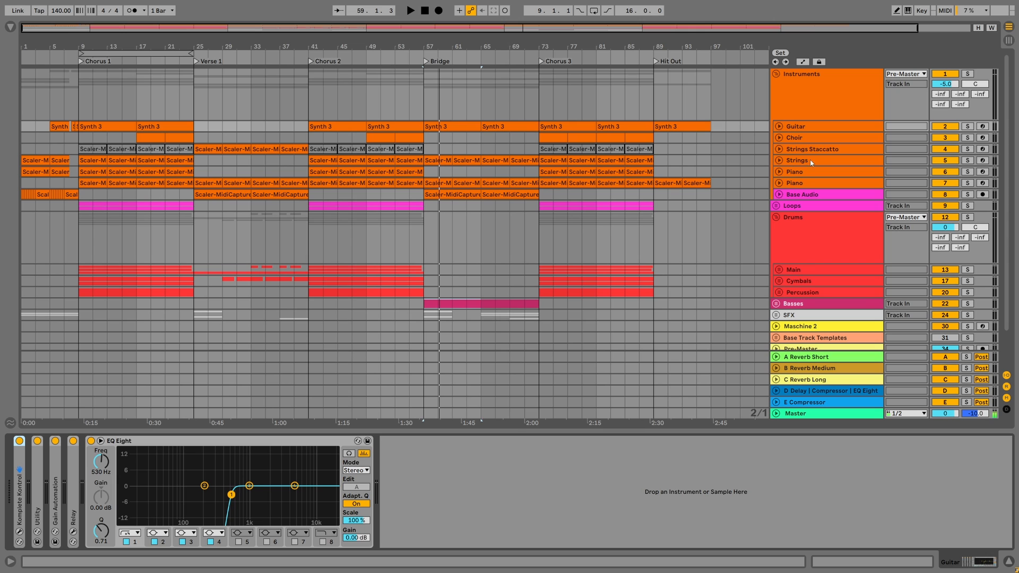
Unfold the Cymbals group and pan the HiHats Audio track to 15L while listening to it in solo
click(780, 282)
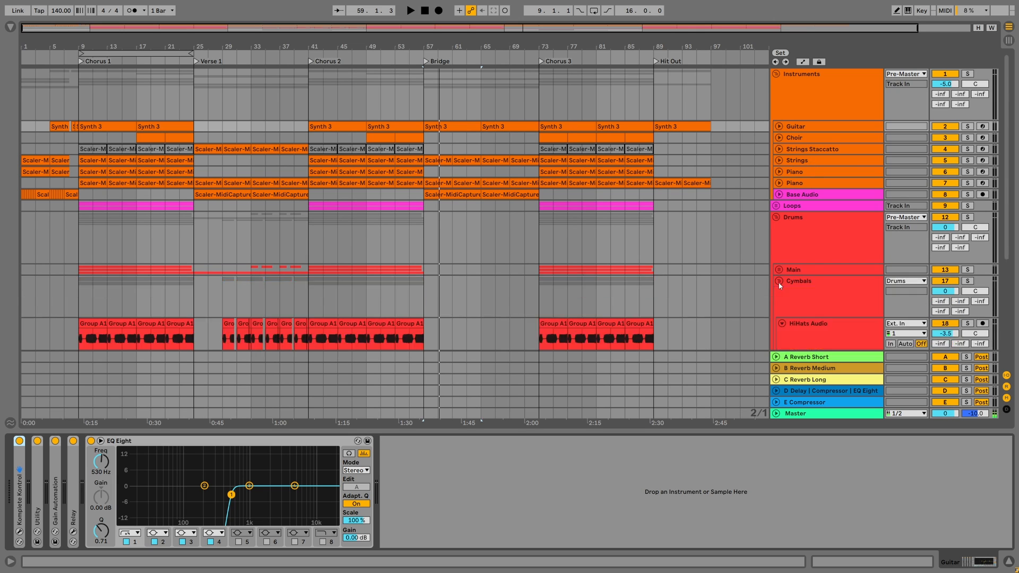
scroll(879, 249, down, 2)
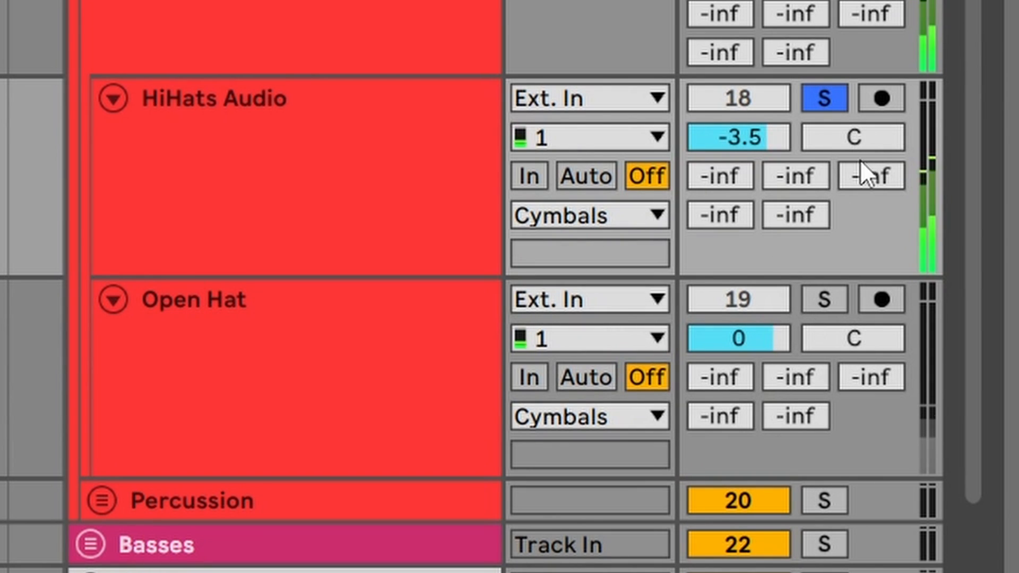
drag(871, 148, 871, 159)
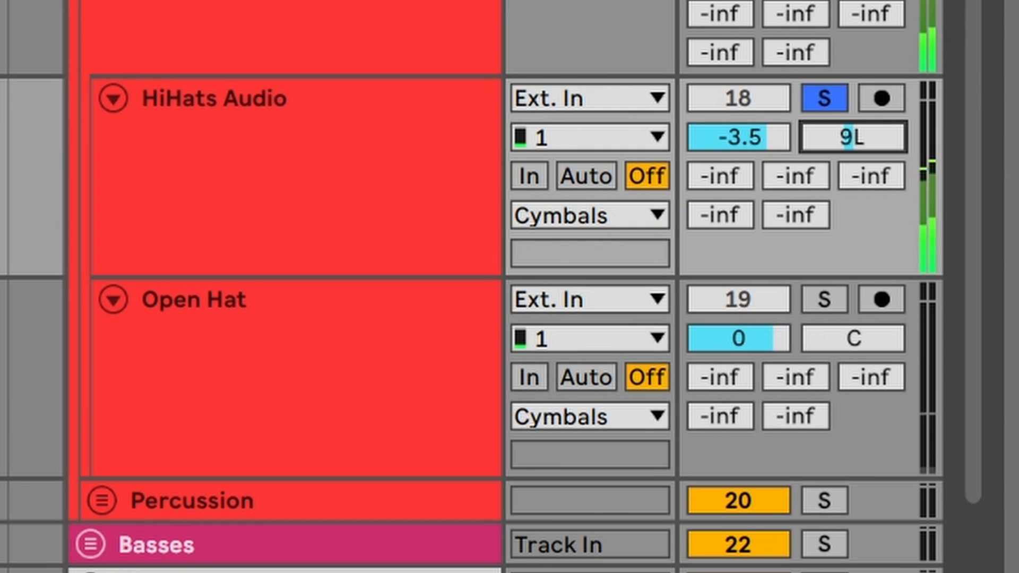
drag(868, 136, 869, 146)
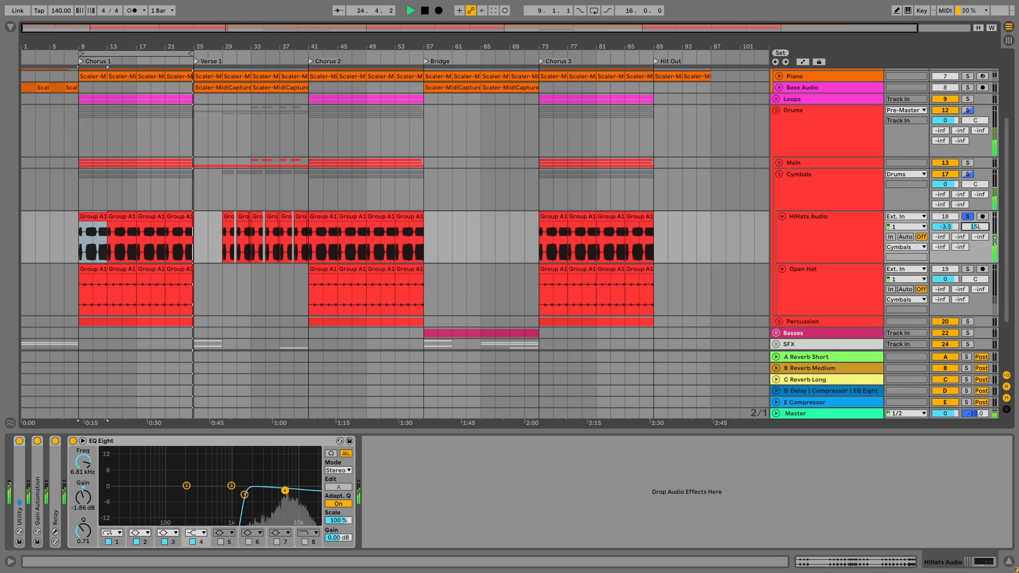
key(space)
Play the soloed Drums group to audition the panned hi-hats with the full kit, leaving the Cymbals group collapsed
scroll(677, 291, up, 3)
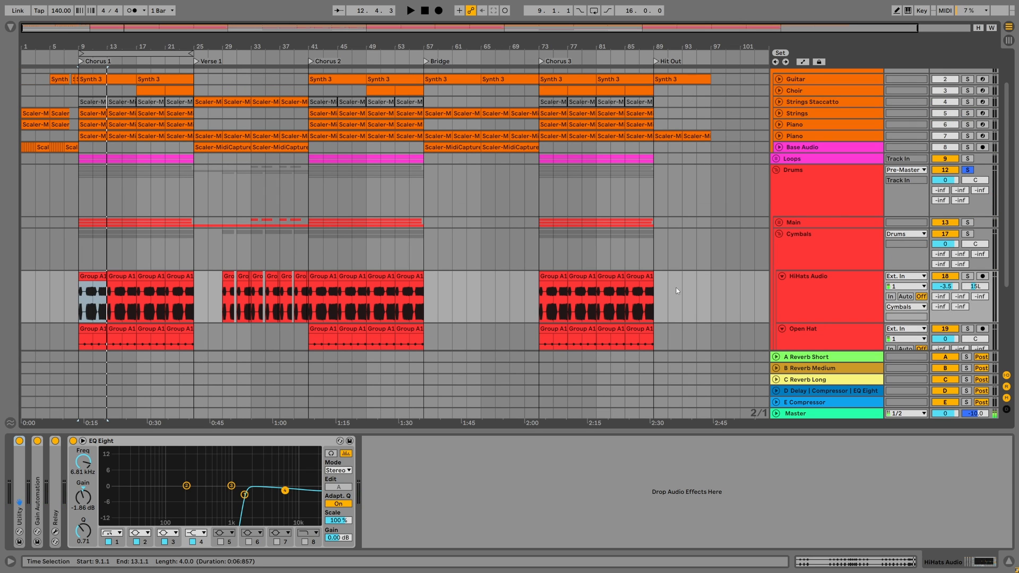
key(space)
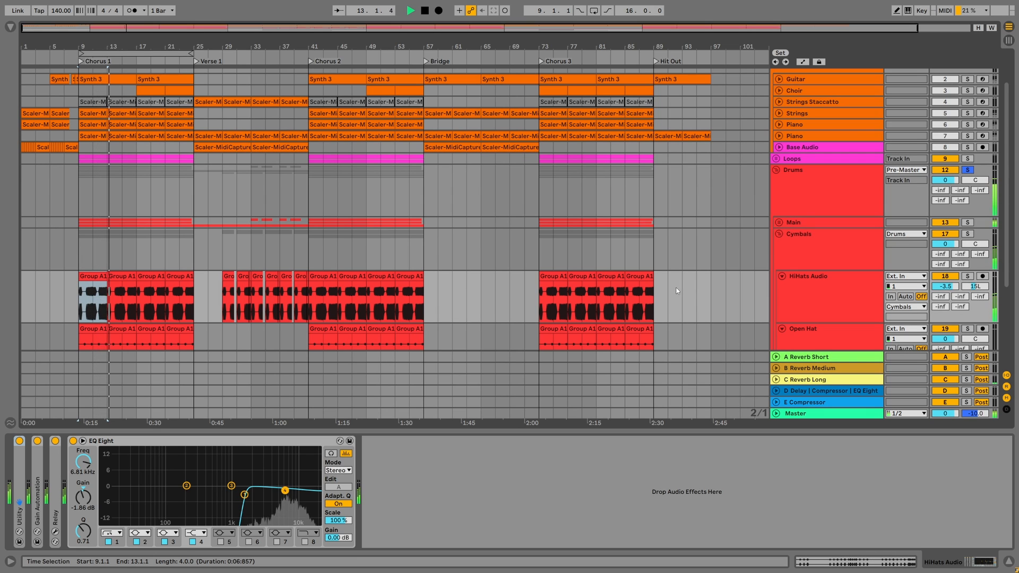
key(space)
click(779, 234)
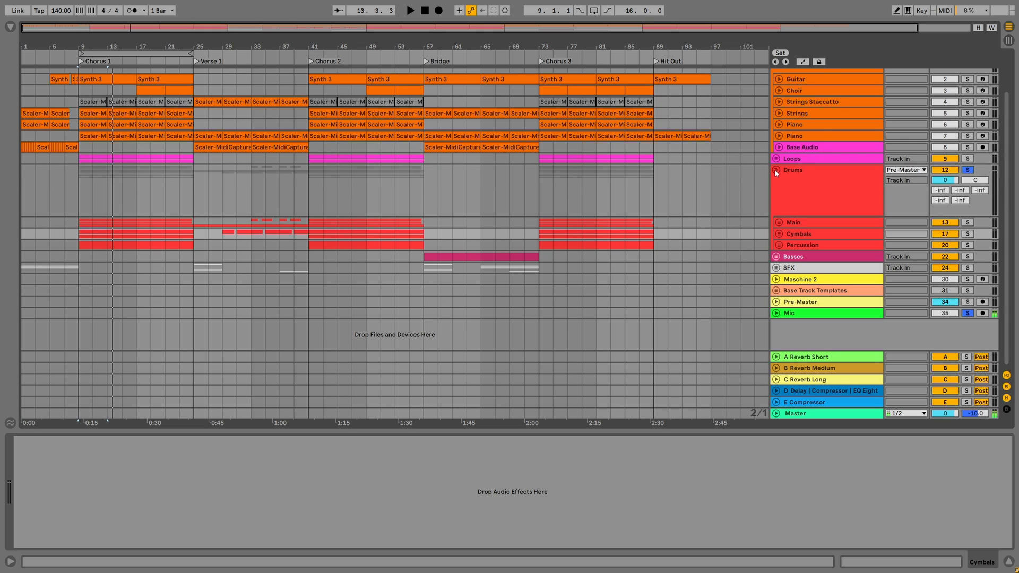
Unfold the SFX group and pan the Riser track 25L and the Downlifter track 25R
click(776, 268)
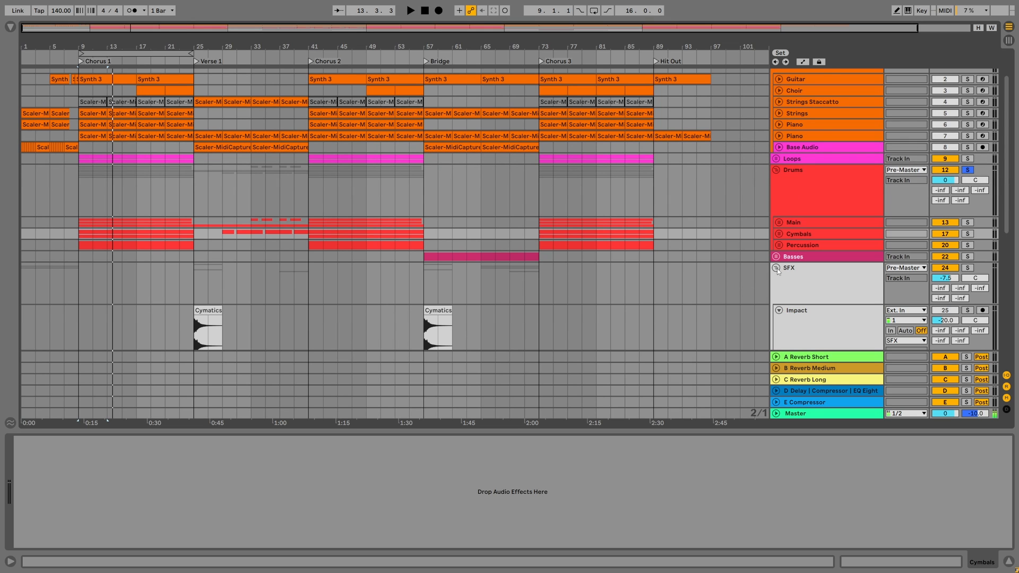
scroll(795, 266, down, 5)
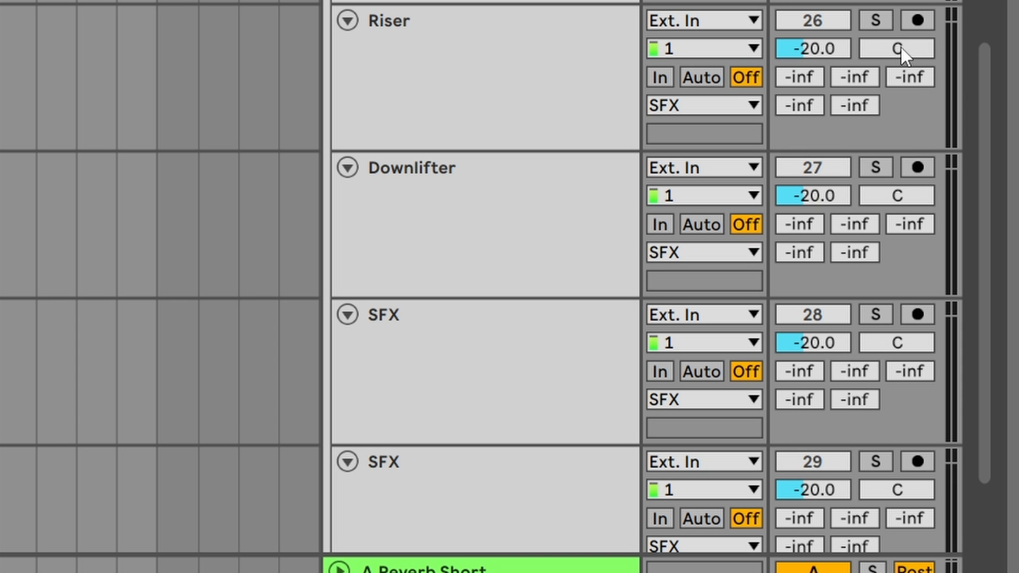
click(977, 170)
text(-25)
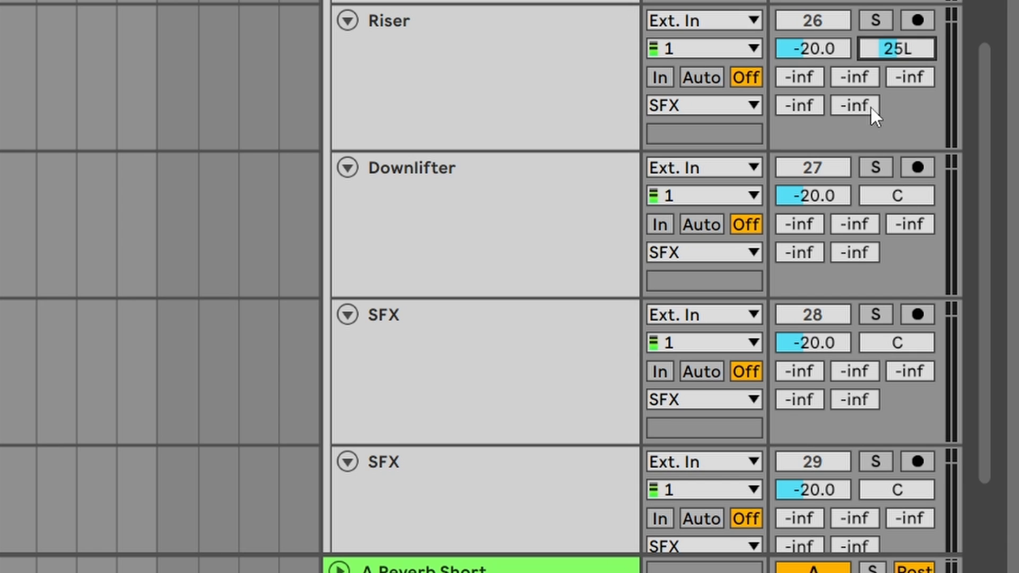
click(905, 190)
text(-25)
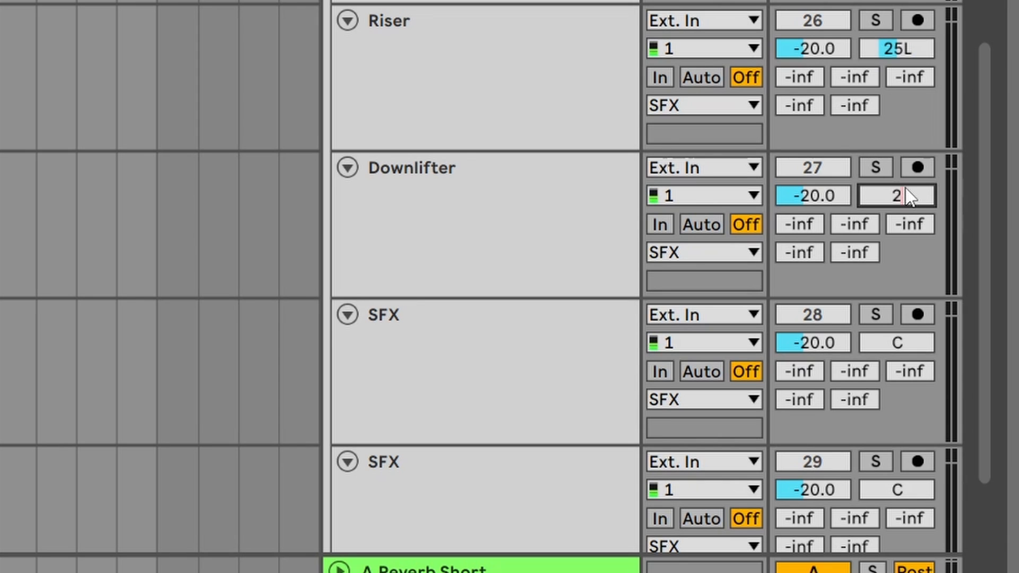
key(Return)
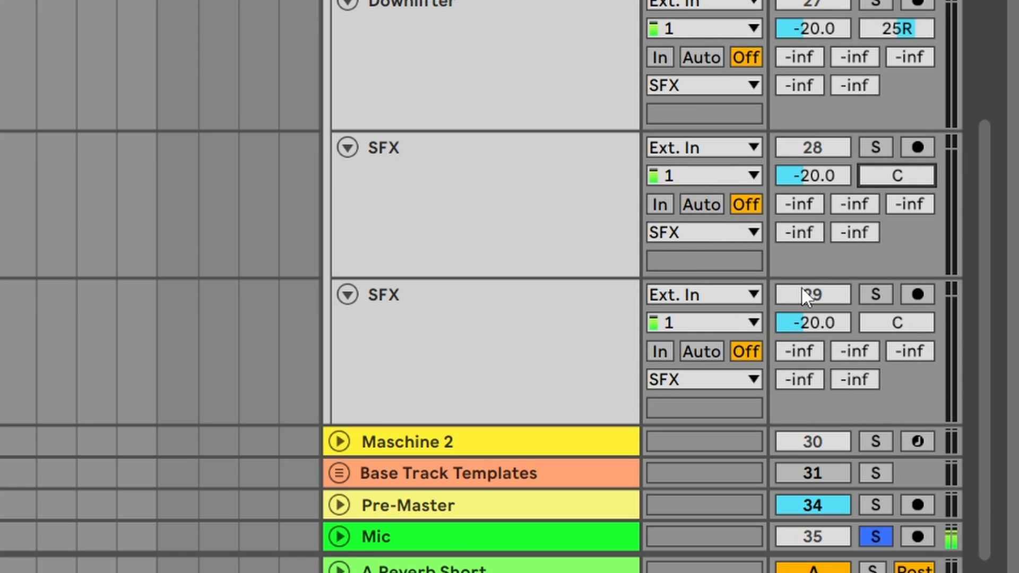
Pan the first of the two tracks named SFX 25L and the second one 25R
text(-)
click(902, 318)
text(25r)
key(Return)
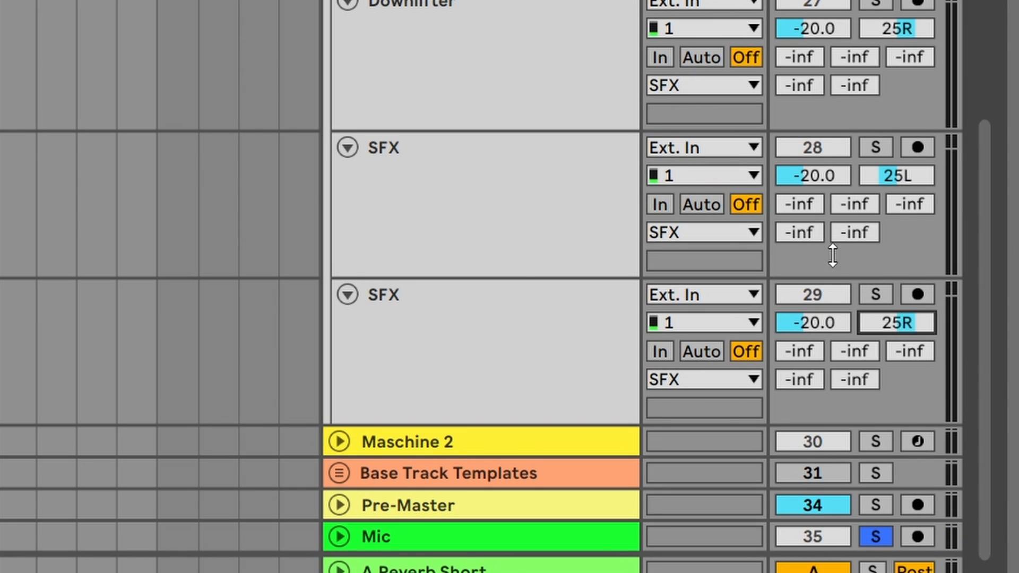
Hide the device view and play the soloed SFX group from the intro riser to audition its panning
click(1007, 561)
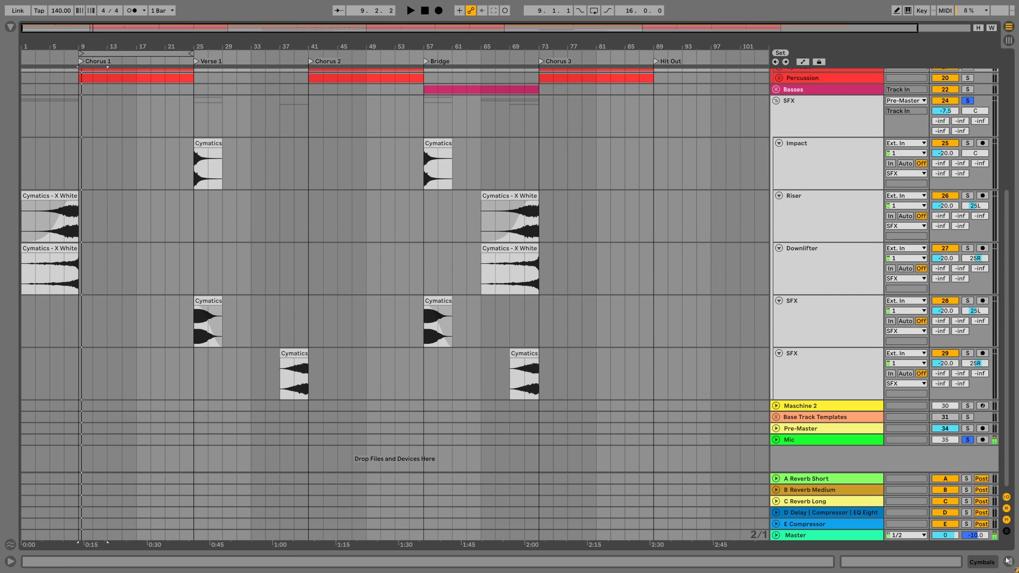
click(51, 221)
key(space)
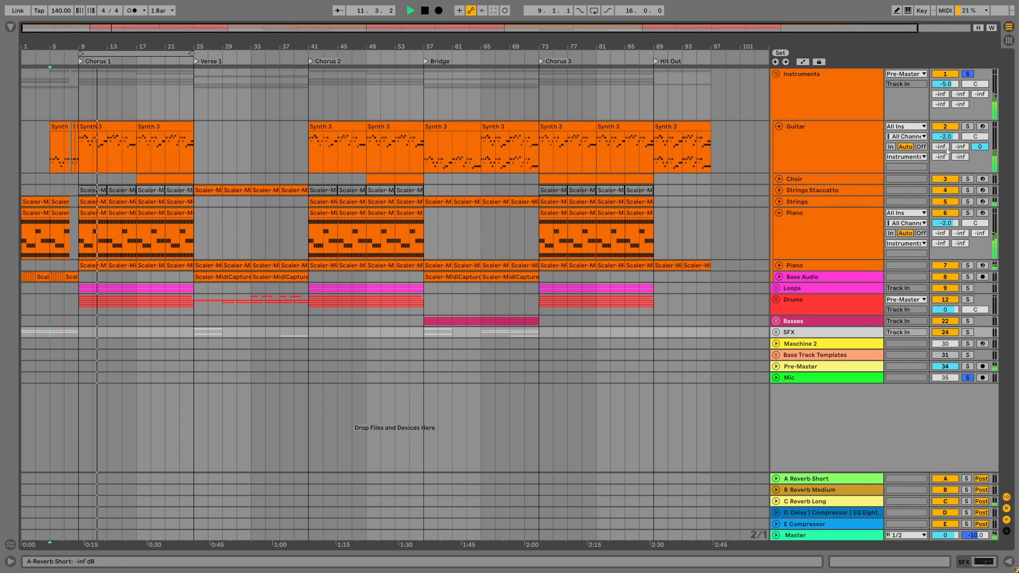
Stop playback and pan the Guitar track 15R and the first Piano track 15L in the Instruments group
key(space)
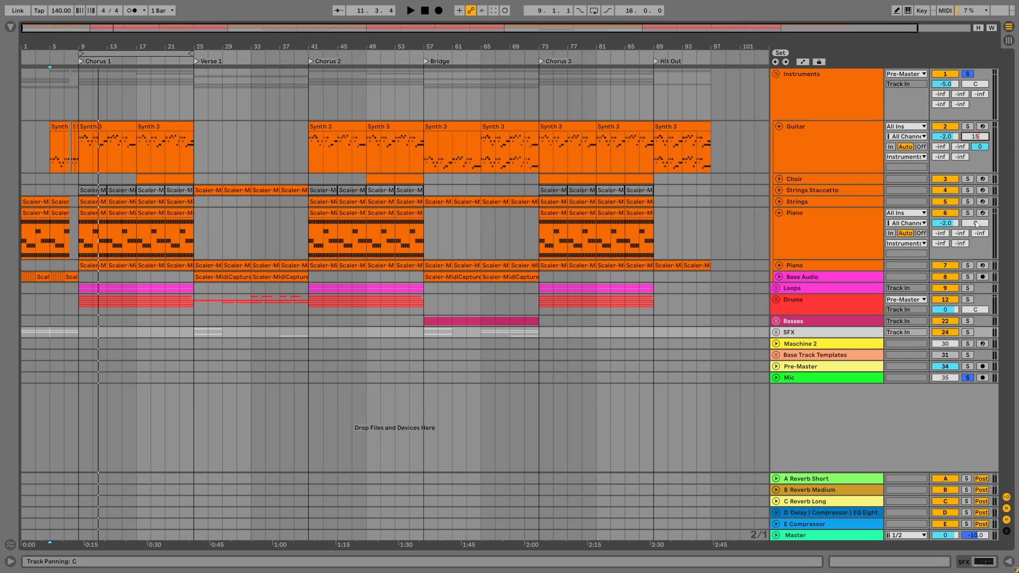
key(Return)
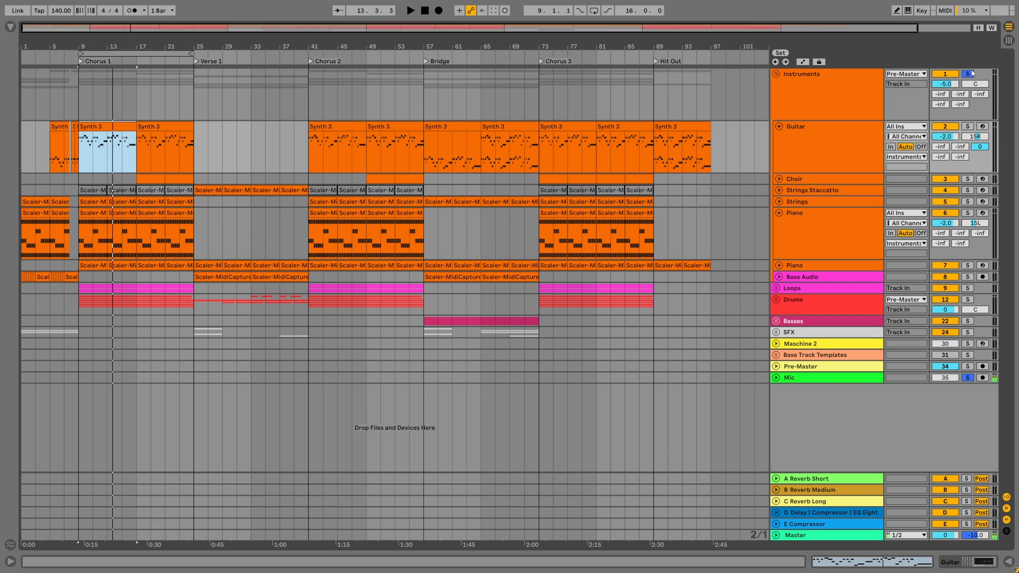
Take the Instruments group out of solo and listen to the panned guitar and piano in the full mix
click(967, 73)
key(space)
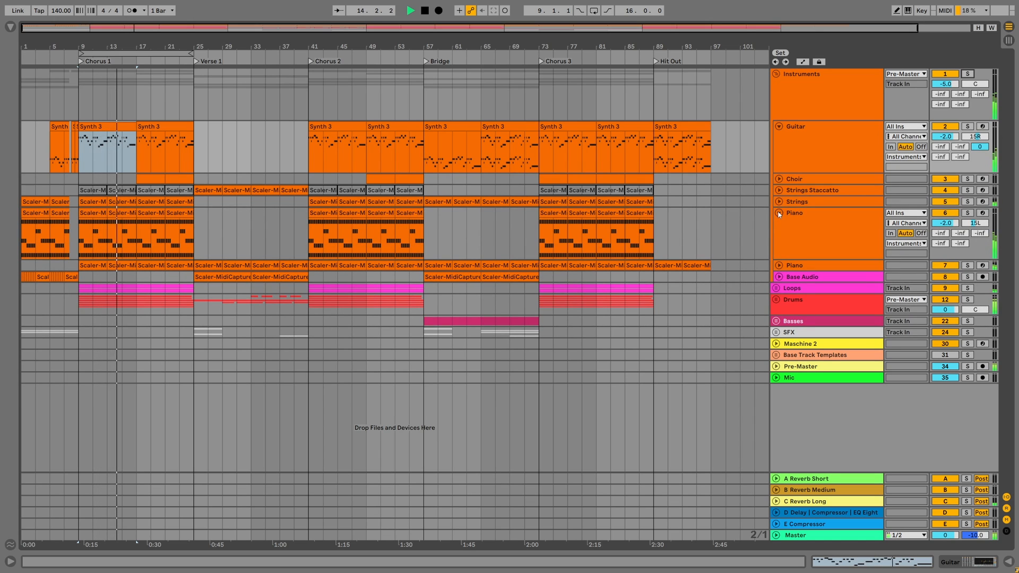
key(space)
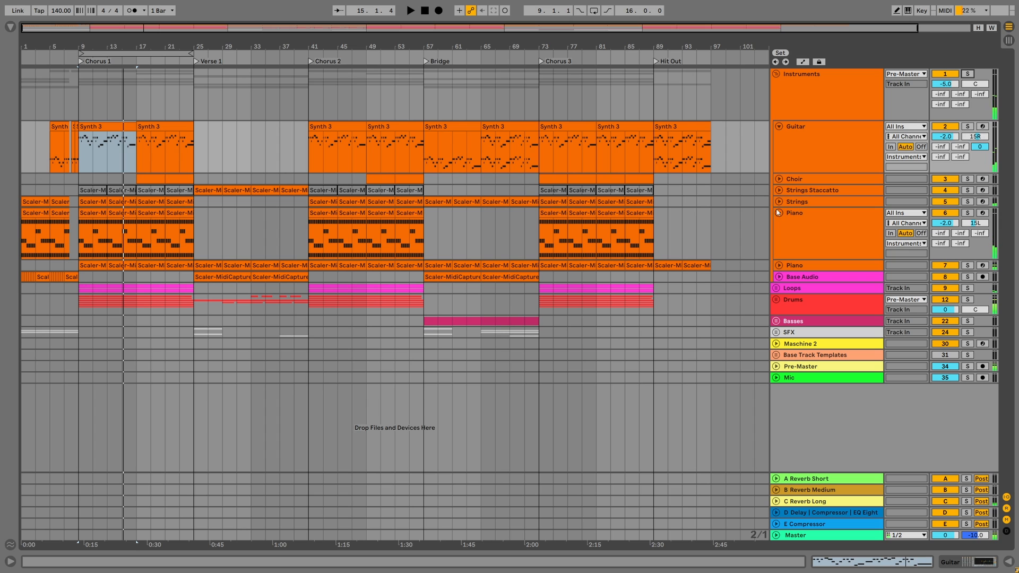
Collapse the Piano and Guitar tracks, unfold the Loops group, and pan Vox High 20L and Vox Low 20R
click(779, 213)
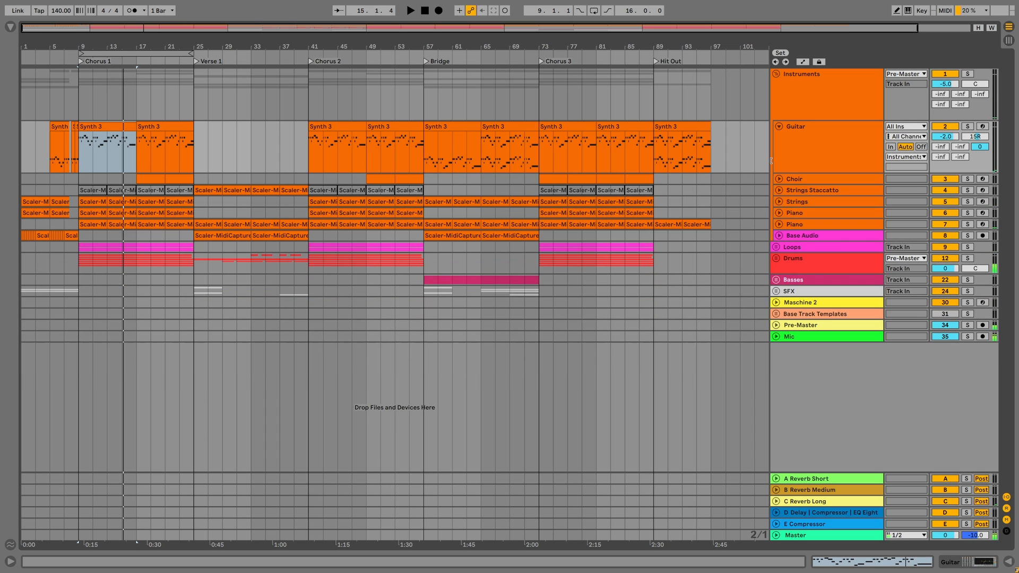
click(779, 127)
click(777, 207)
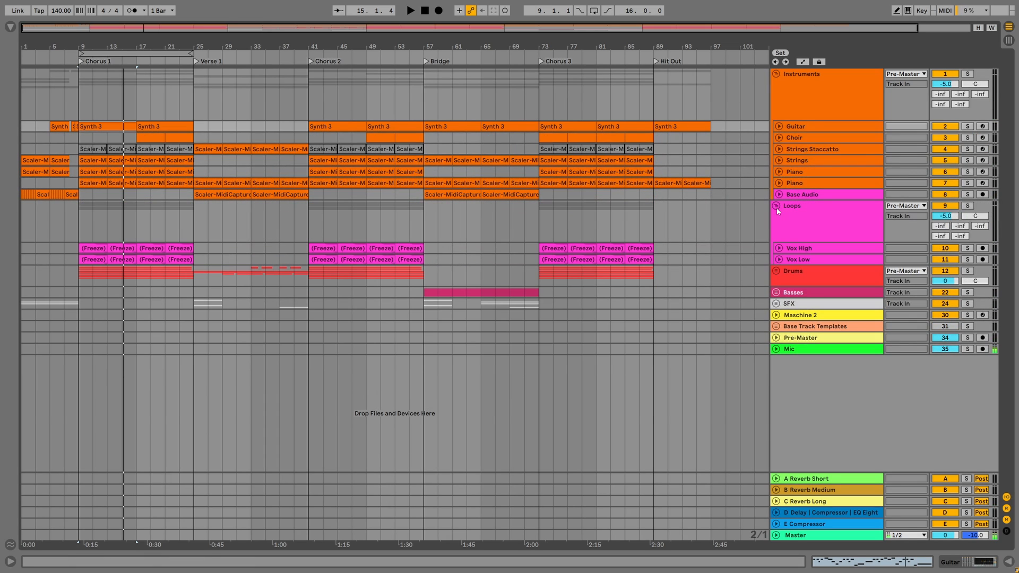
alt+click(778, 249)
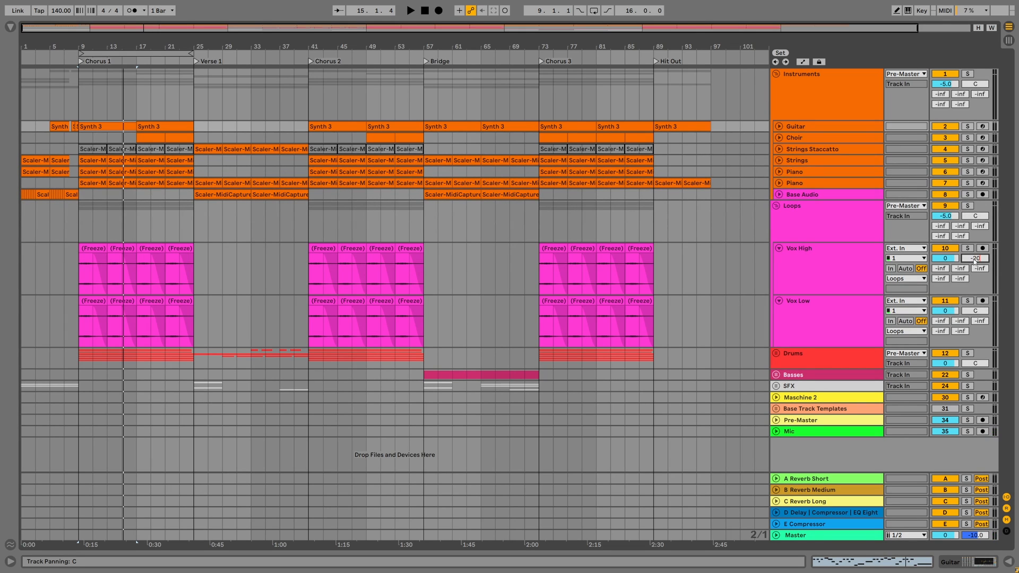
click(972, 311)
text(20R)
key(Return)
Audition the panned vox loops from Chorus 1 with the Loops group soloed, ending with the solo off
key(space)
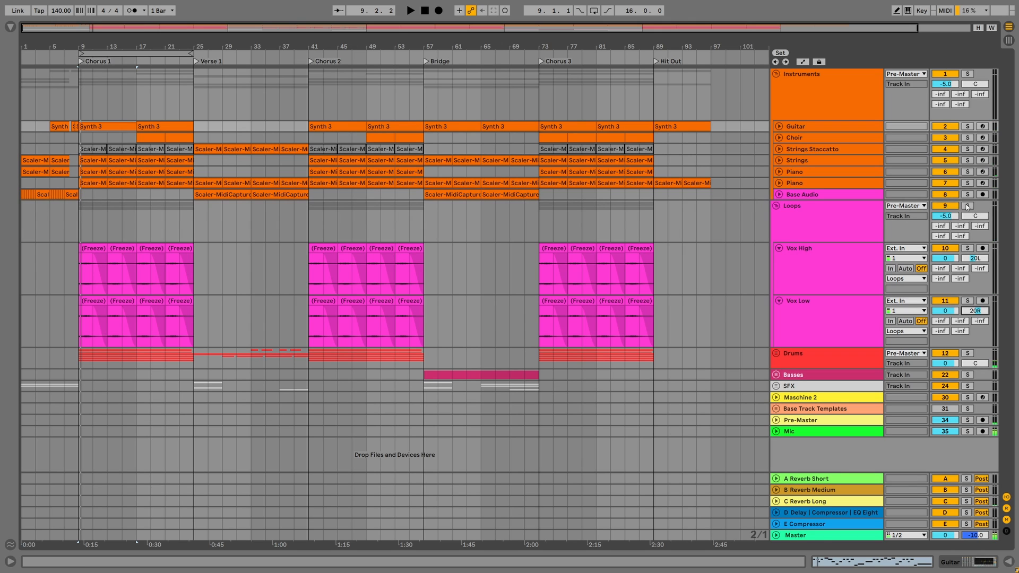
click(967, 206)
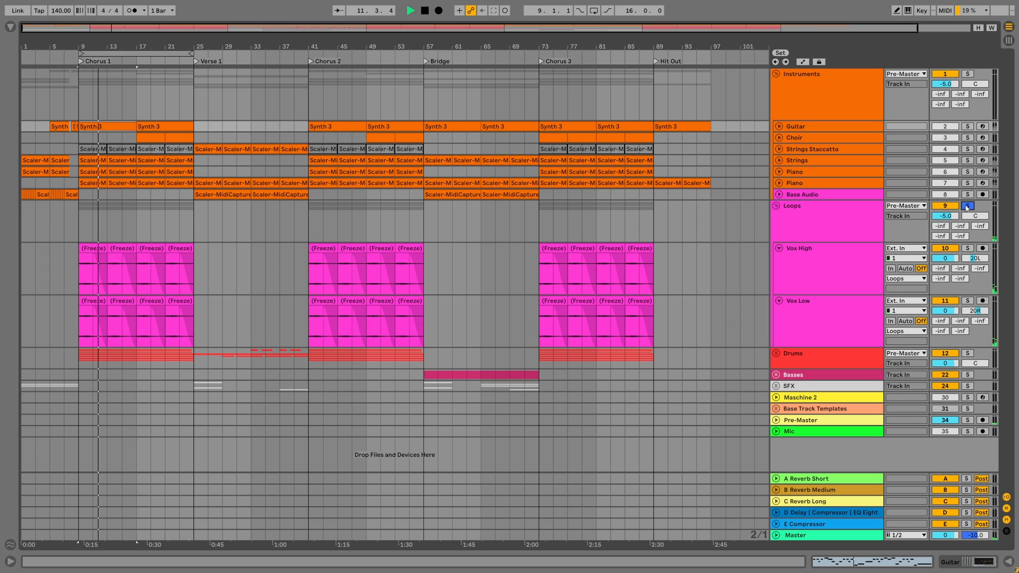
key(space)
click(967, 206)
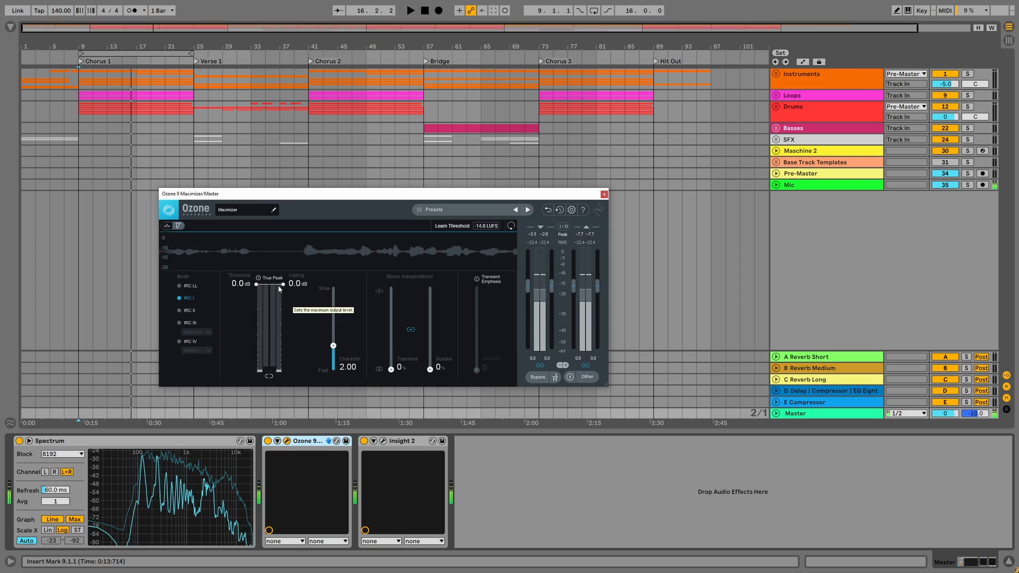
Set the master's Ozone 9 Maximizer ceiling to -0.1 dB and lower its threshold to -9.1 dB while looping Chorus 3
drag(282, 285, 283, 286)
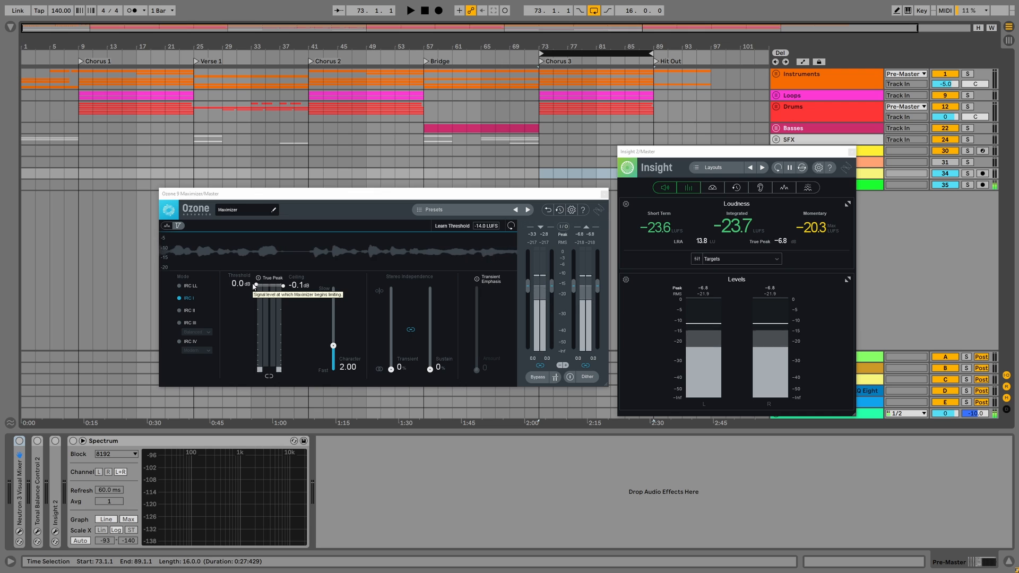
key(space)
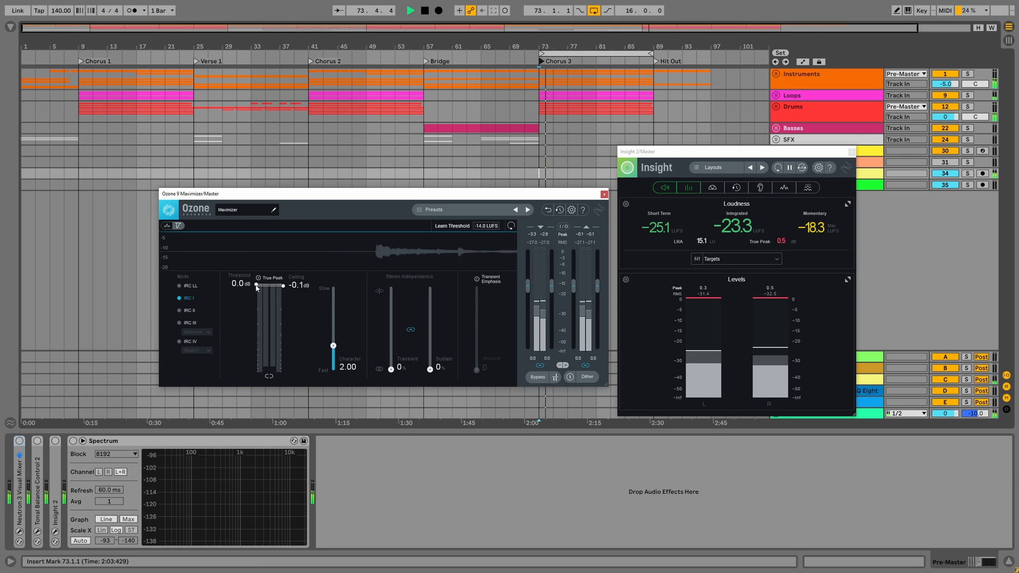
drag(256, 288, 256, 350)
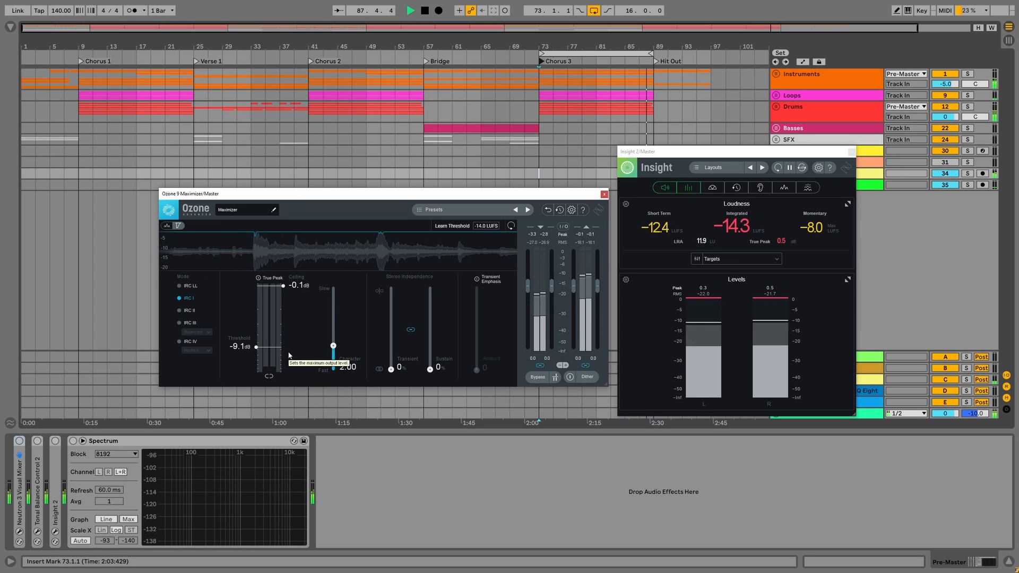
Stop playback and compare the Ozone Maximizer bypassed and active, leaving its processing switched on
key(space)
click(537, 376)
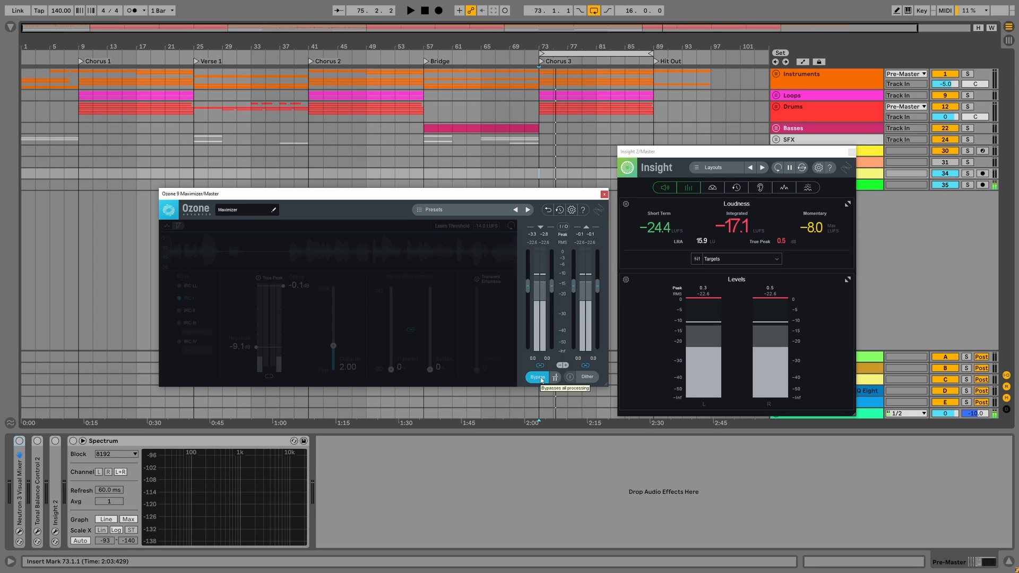
click(538, 377)
Play Chorus 3 again and lower the Maximizer's threshold to about -11.2 dB
key(space)
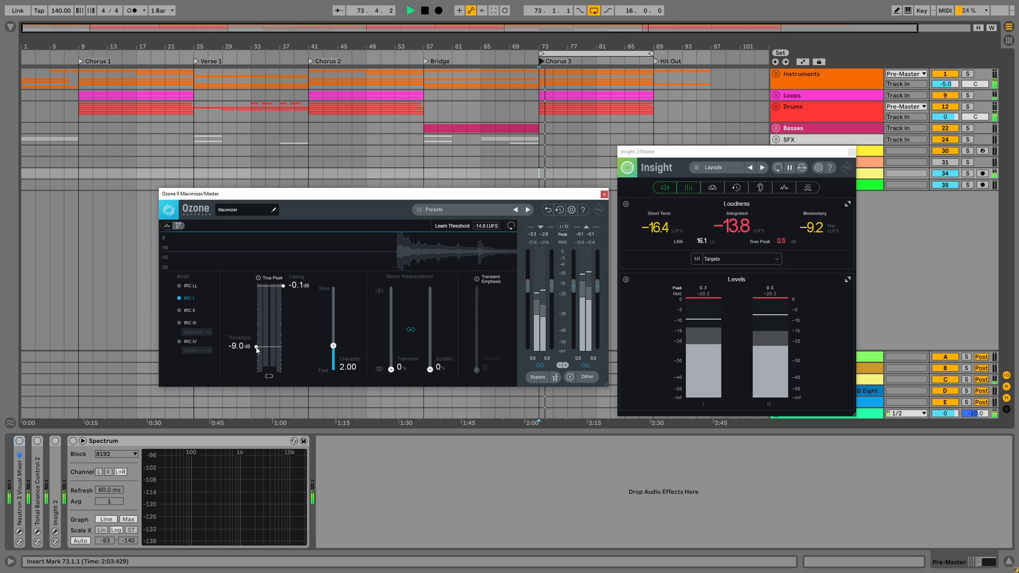
drag(257, 349, 257, 357)
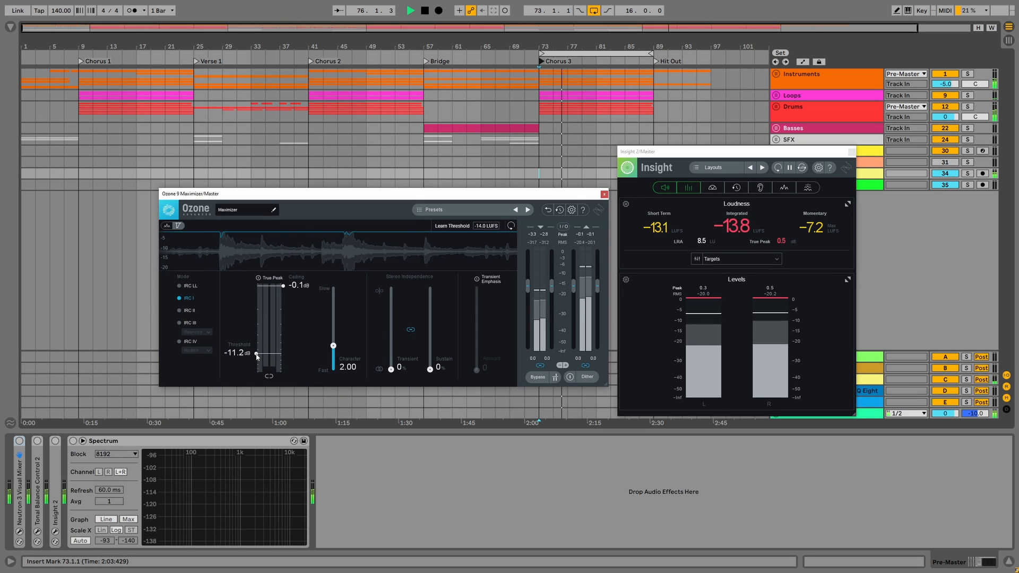